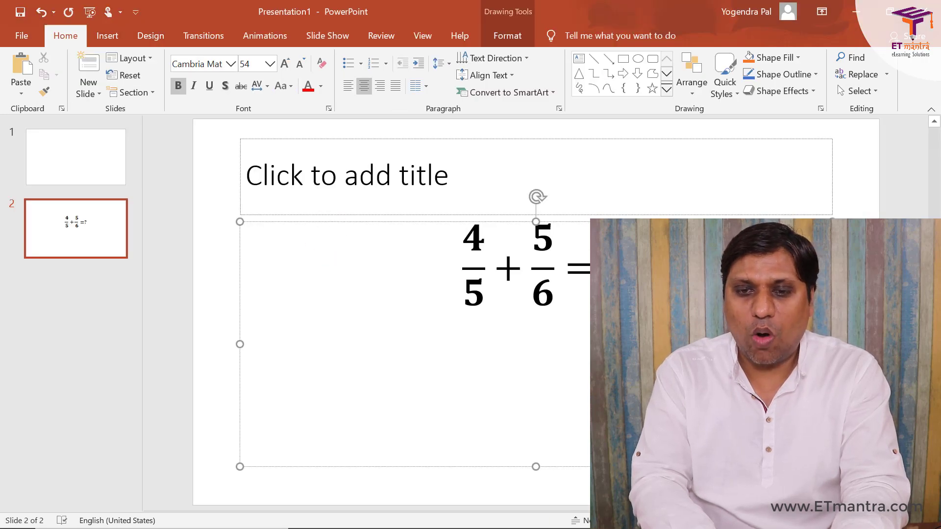
Step: Paste the equation 4/5 + 5/6 = ? from the PowerPoint slide into the blank Word document
left_click(491, 259)
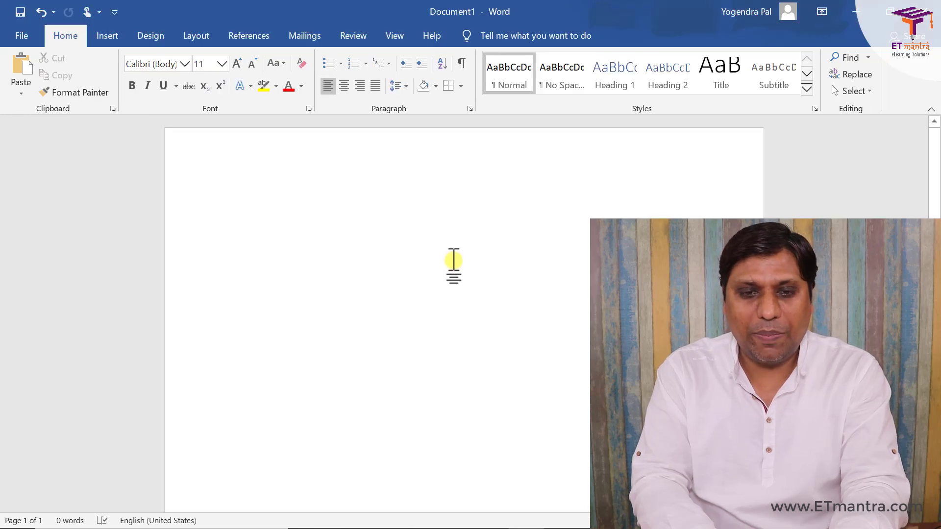
key("ctrl+v")
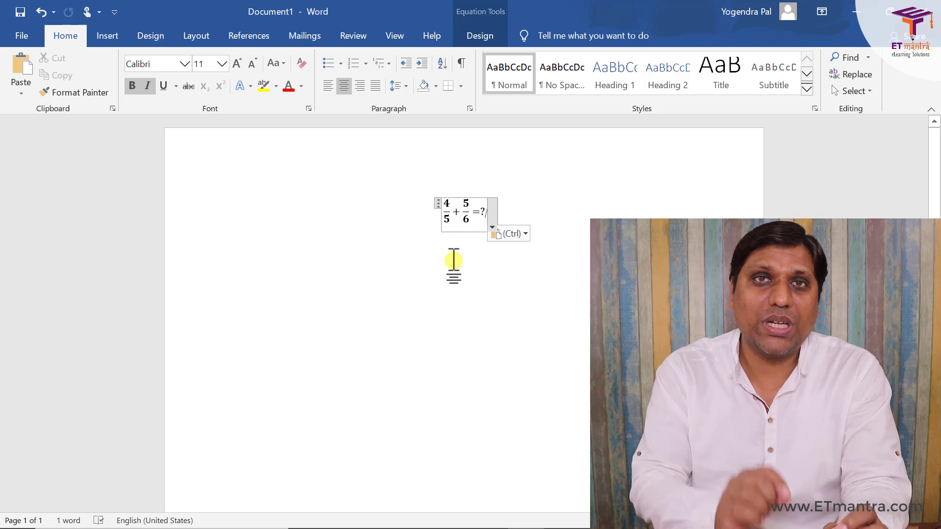
Step: Try converting the pasted equation to a picture and moving it on the page
left_click(520, 234)
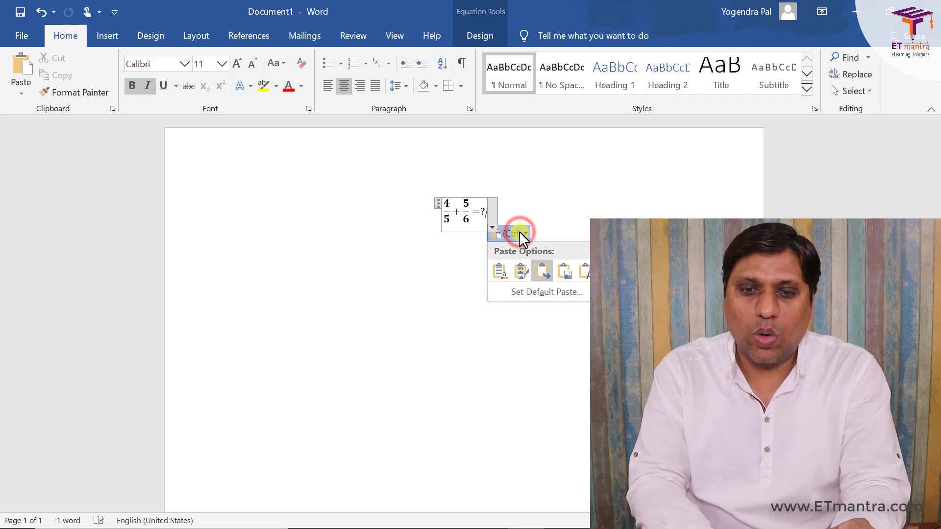
left_click(564, 274)
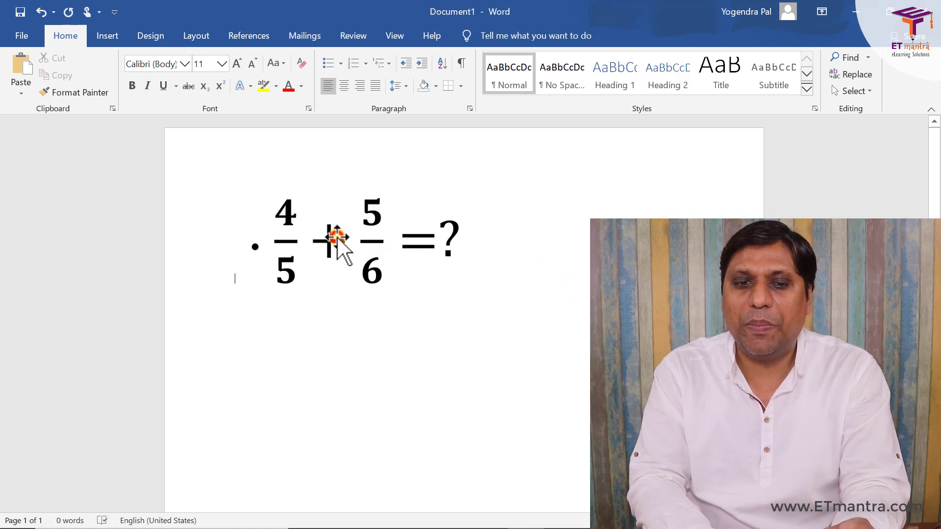
left_click_drag(338, 240, 386, 318)
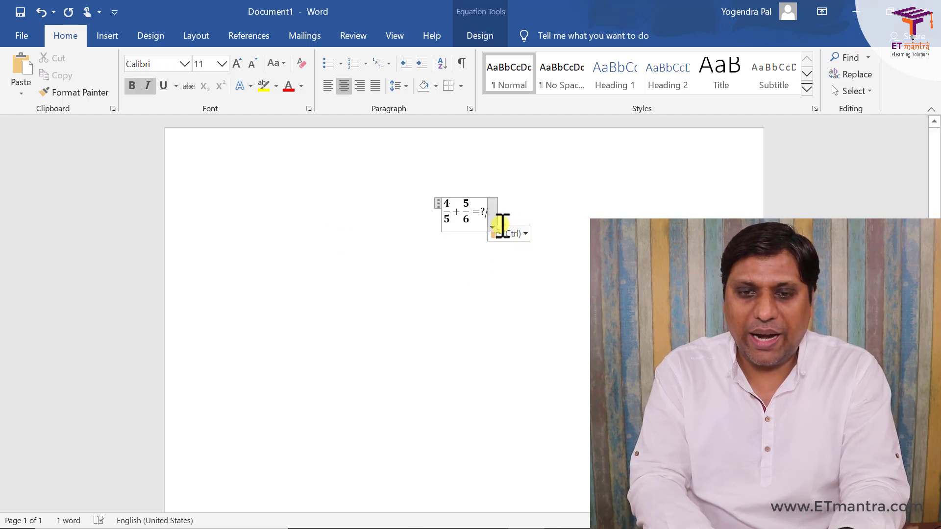
Step: Apply the Keep Source Formatting paste option to the pasted equation
left_click(520, 234)
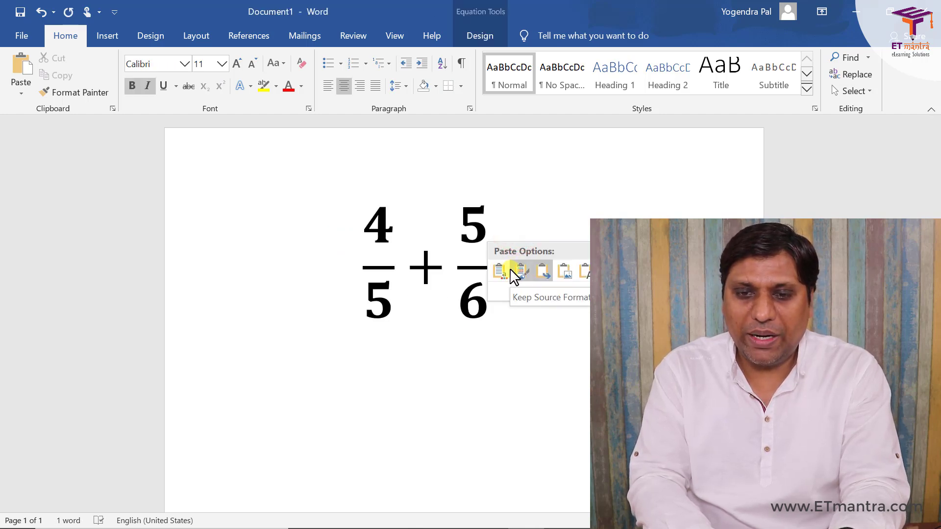
left_click(510, 268)
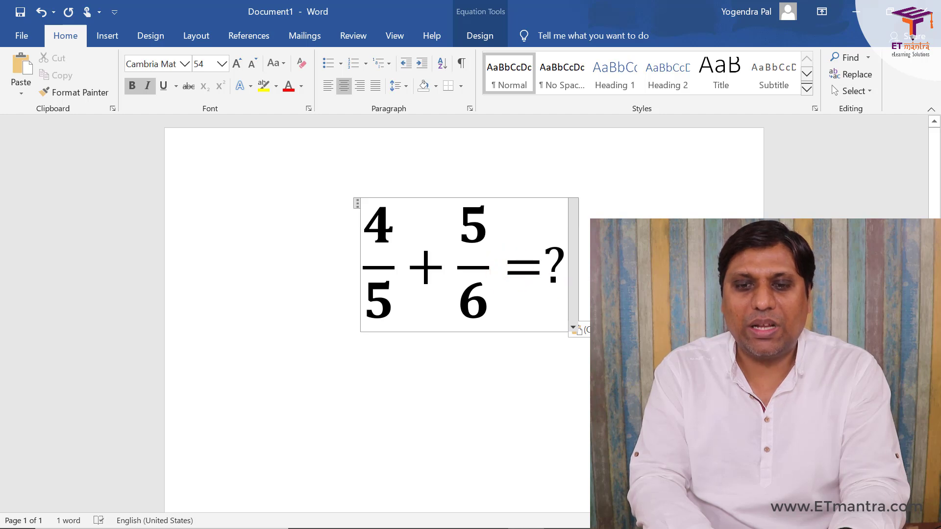
left_click(523, 271)
Step: Change the numerator of the second fraction to 9
double_click(472, 227)
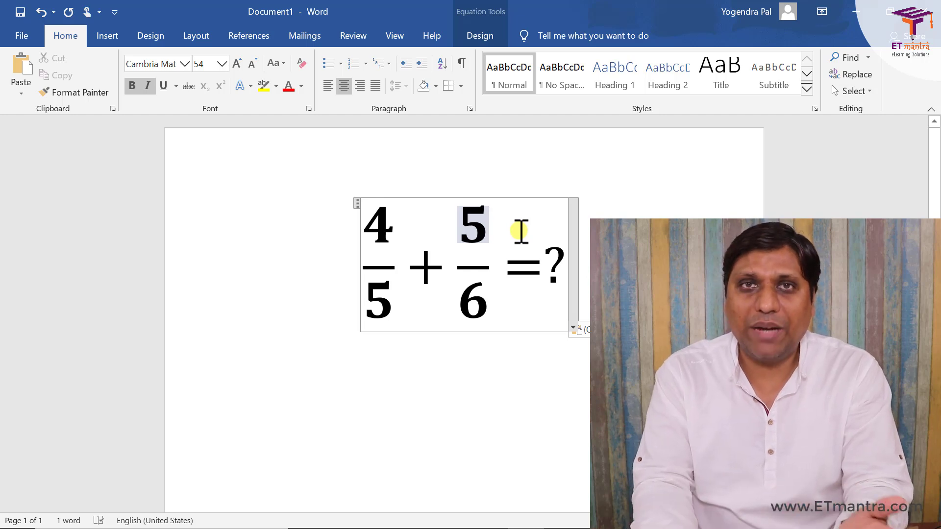
key("BackSpace")
type("9")
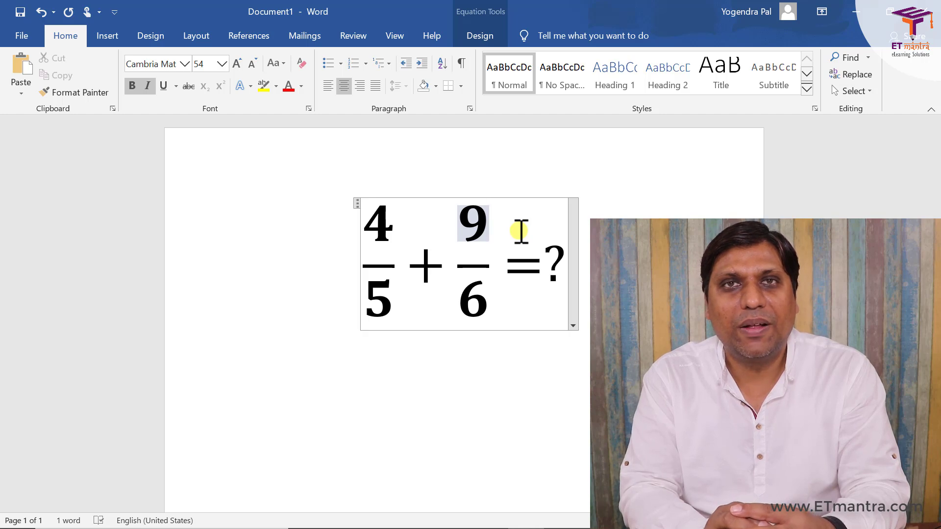
Step: Move the text cursor back through the equation to the first fraction and forward past the second fraction
key("Left")
key("Left")
key("Left")
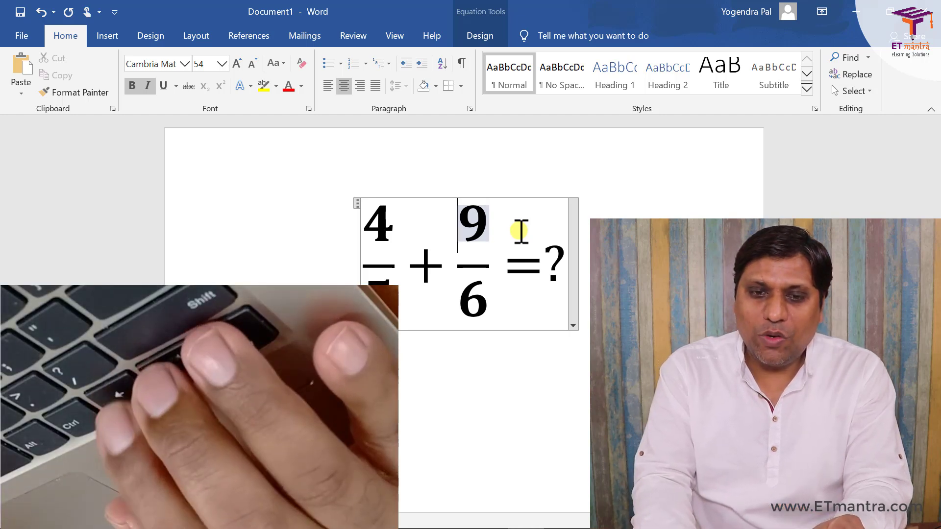
key("shift+Left")
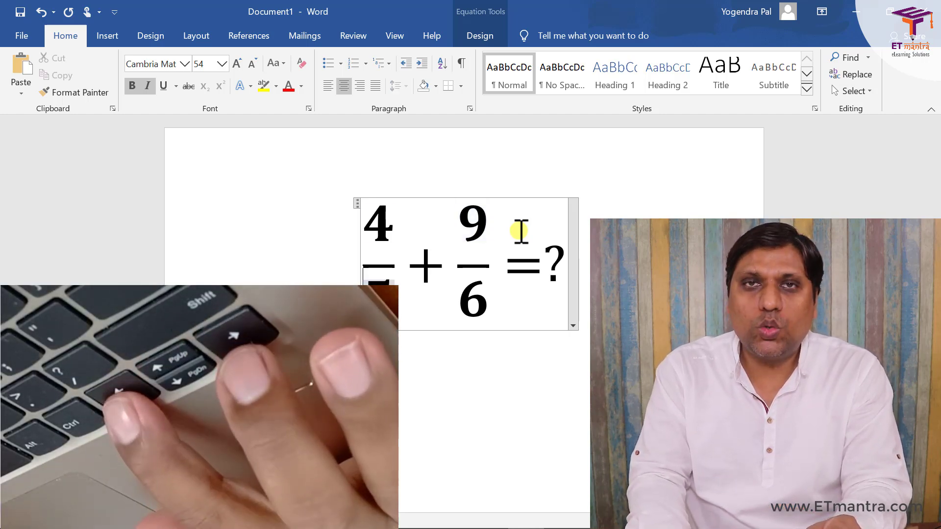
key("Right")
key("Right")
key("Right")
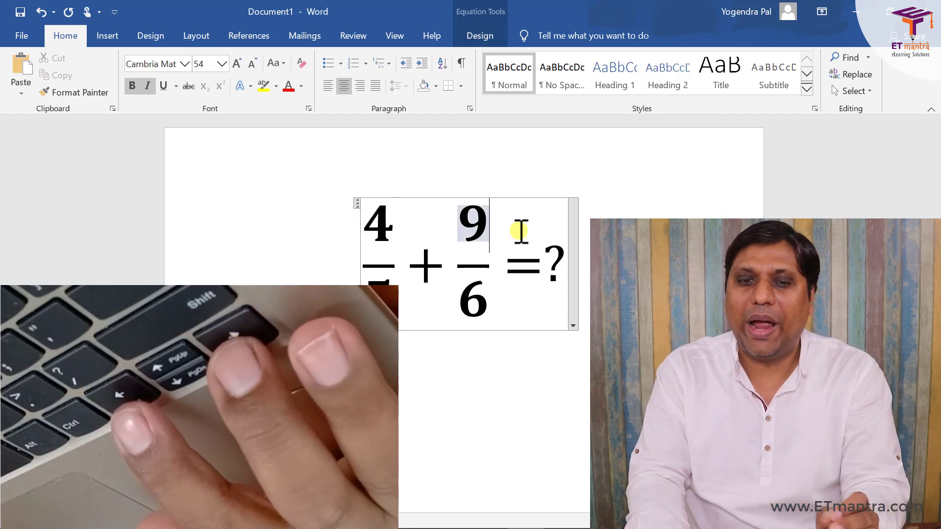
key("Right")
key("Right")
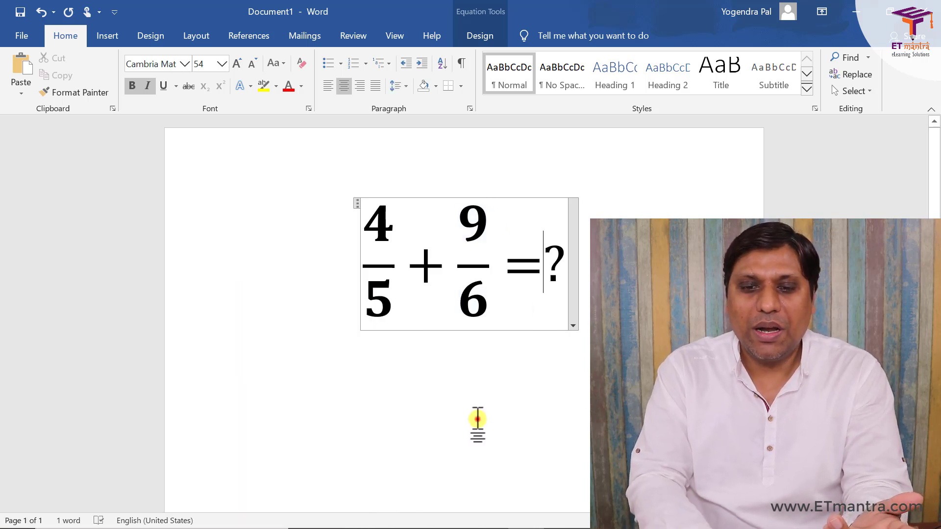
Step: Start an empty line below the fraction equation and insert a new blank equation there
scroll(477, 419, "down", 5)
scroll(630, 175, "up", 3)
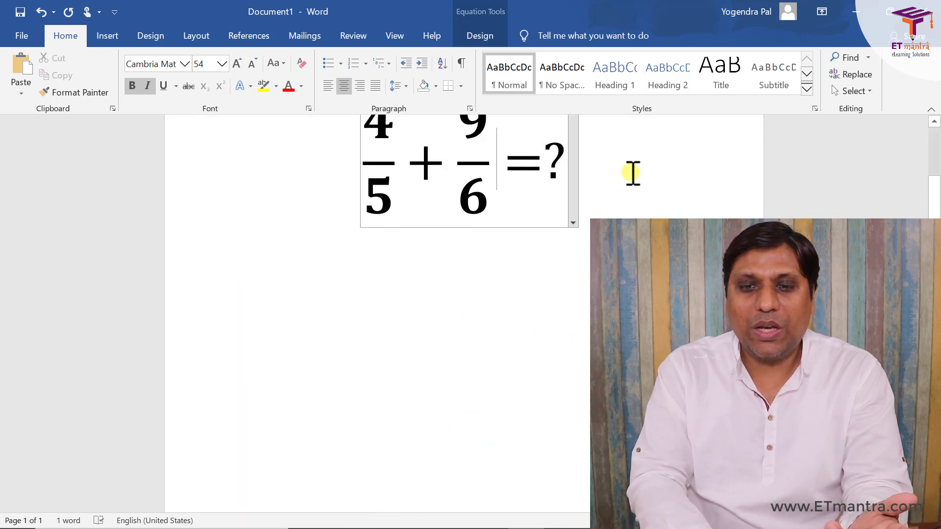
left_click(631, 172)
key("Return")
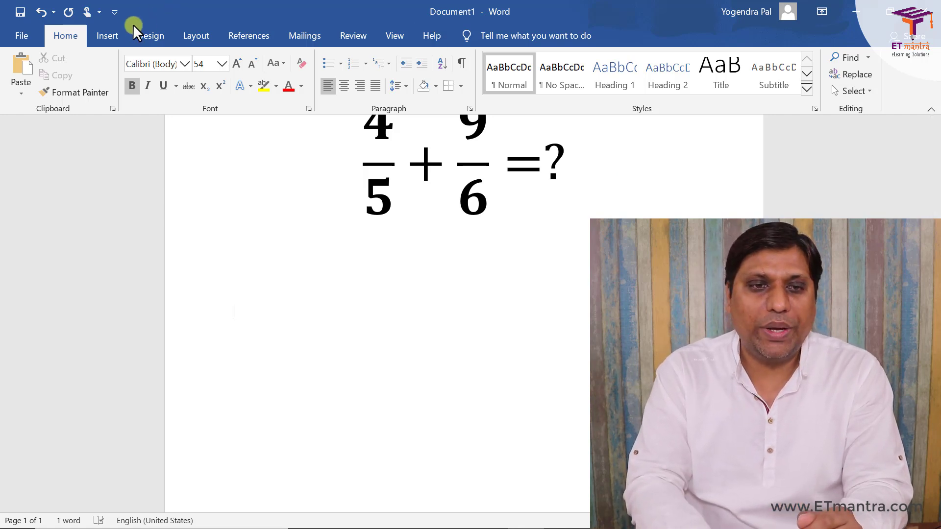
left_click(101, 39)
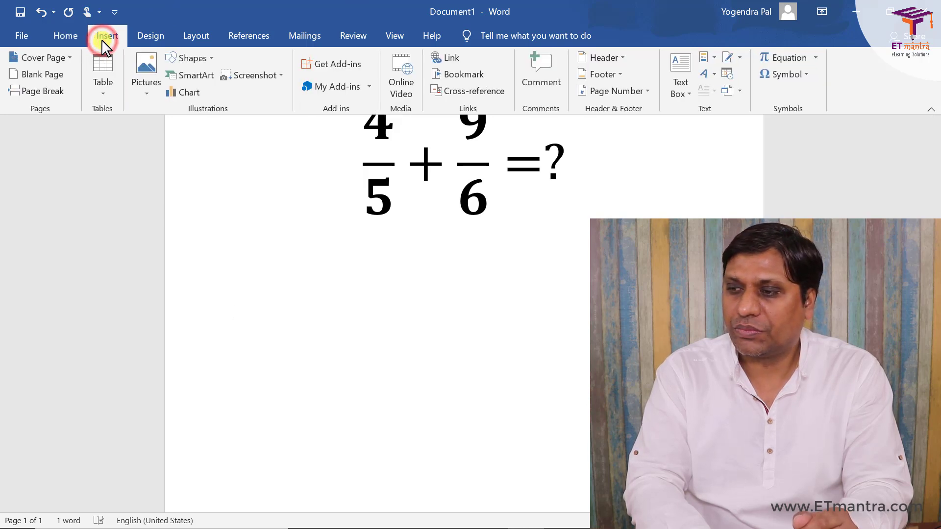
left_click(815, 59)
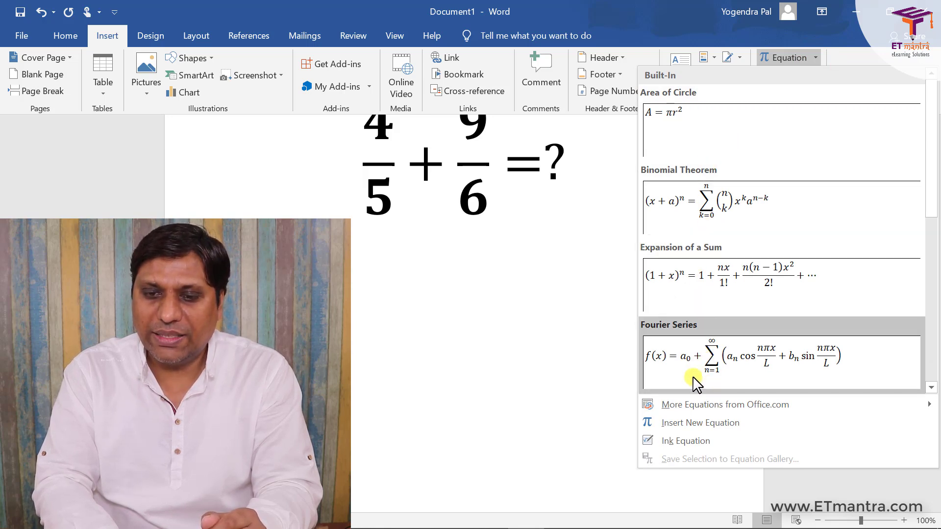
left_click(694, 424)
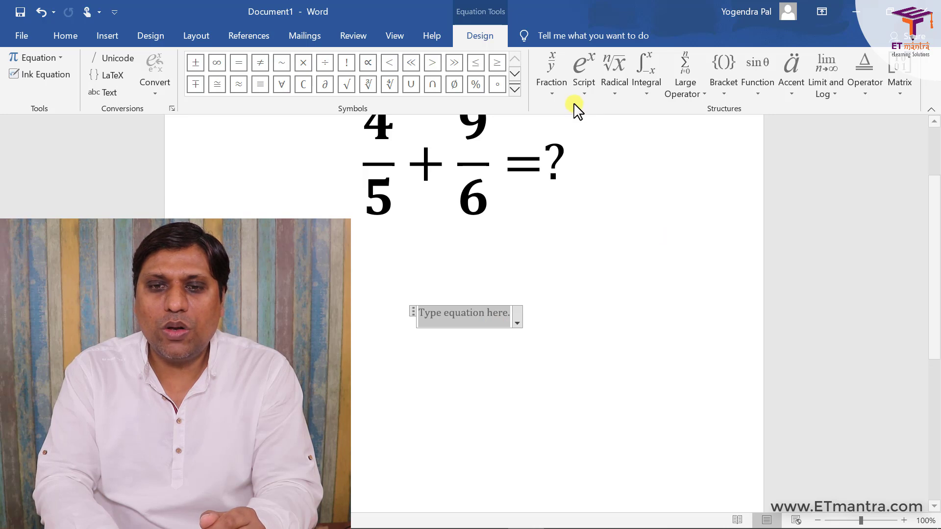
Step: Insert a cube root into the new equation and enter 9 under the radical
left_click(621, 90)
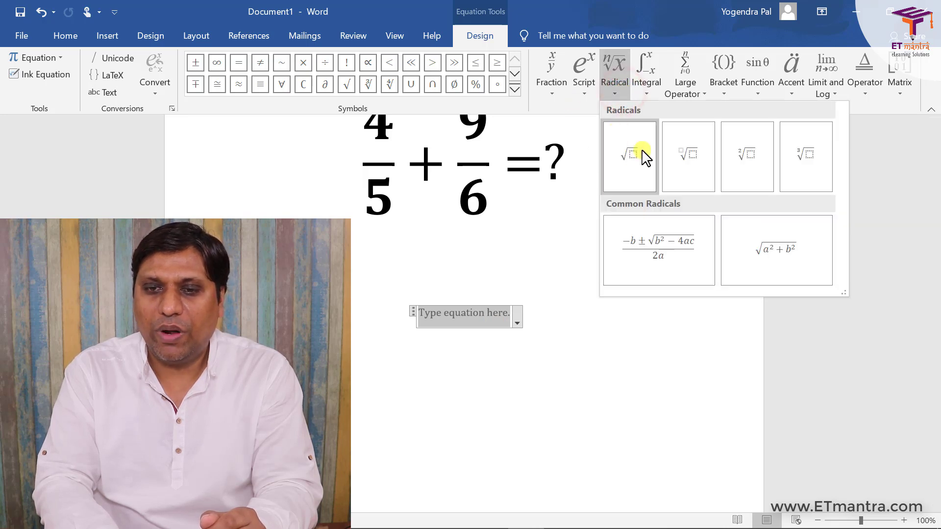
left_click(797, 154)
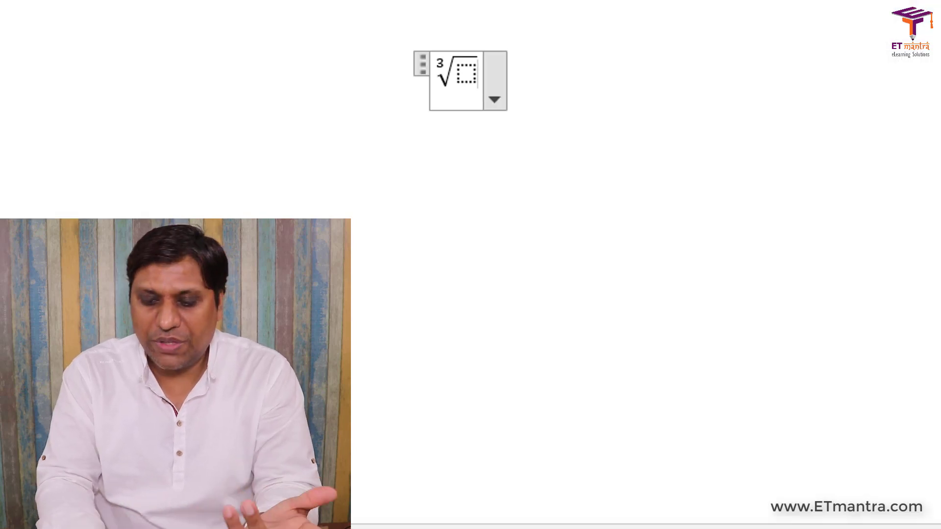
left_click(466, 72)
type("9")
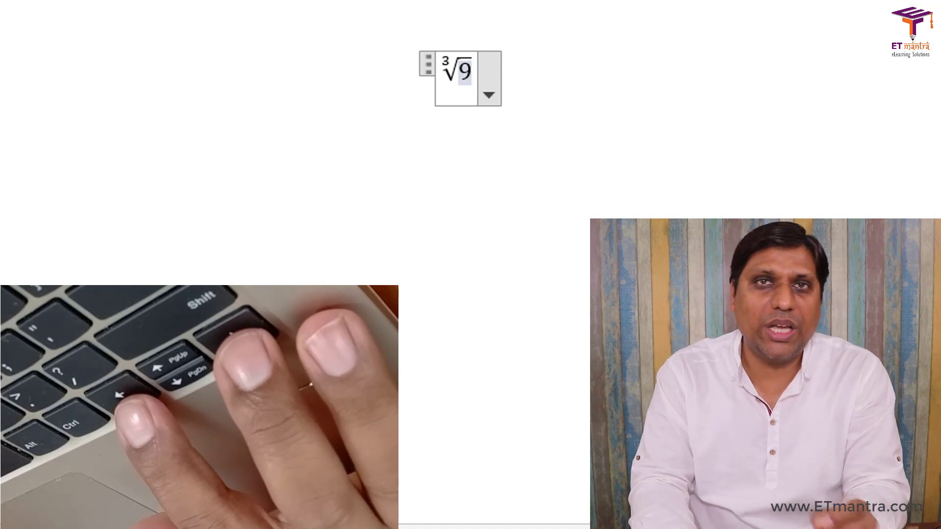
Step: Try adding a plus sign after the 9 inside the radical, and remove it again
key("Right")
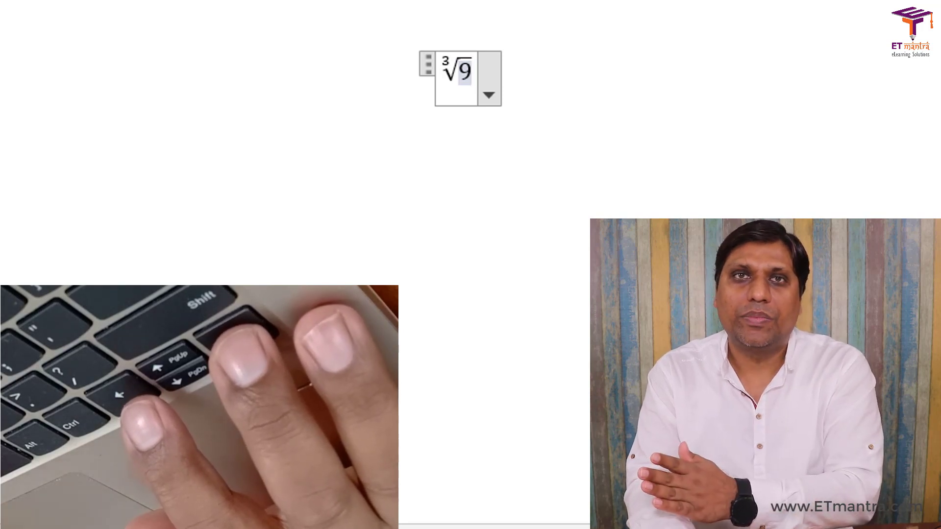
key("Right")
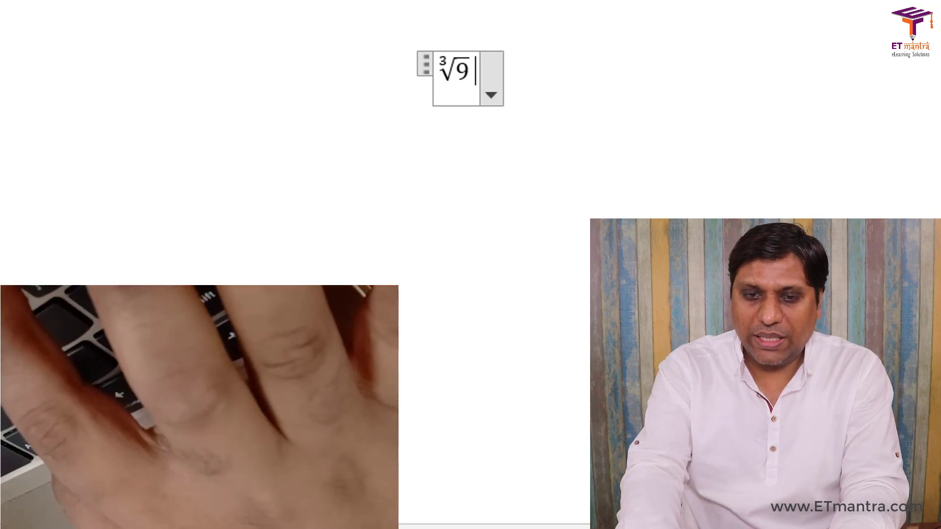
key("shift+Left")
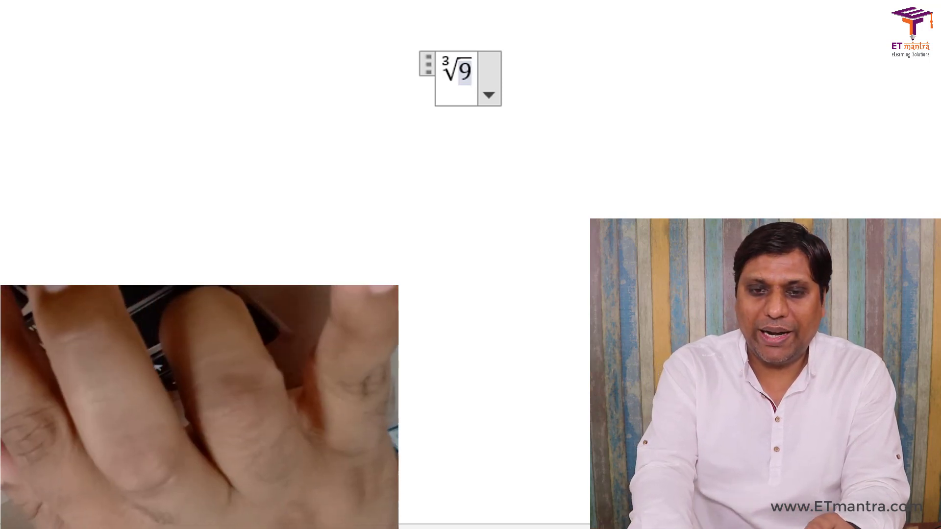
type("+")
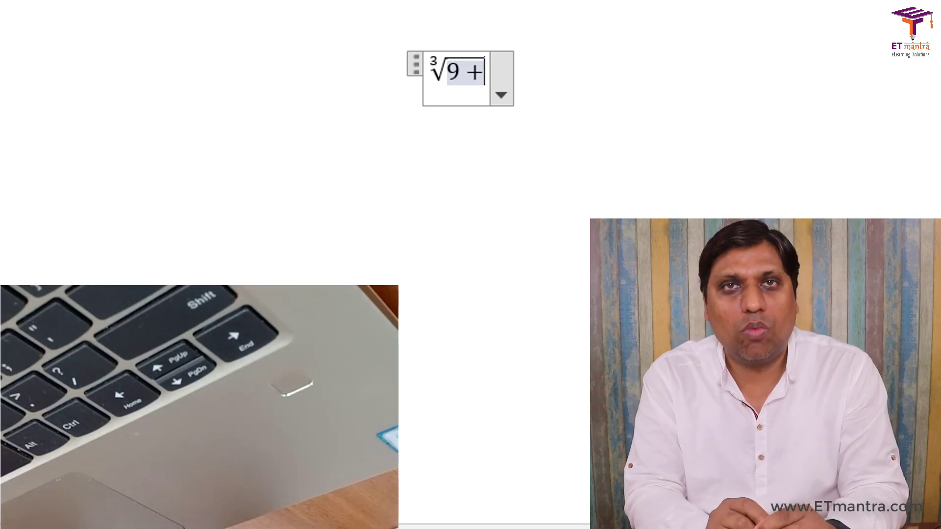
key("BackSpace")
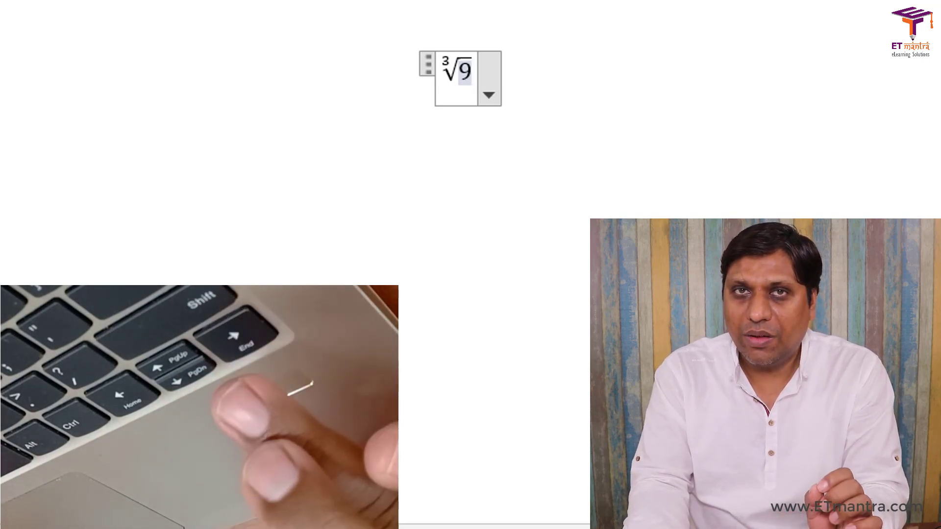
Step: Add an equals sign outside the radical and change the root's index to 2
key("Right")
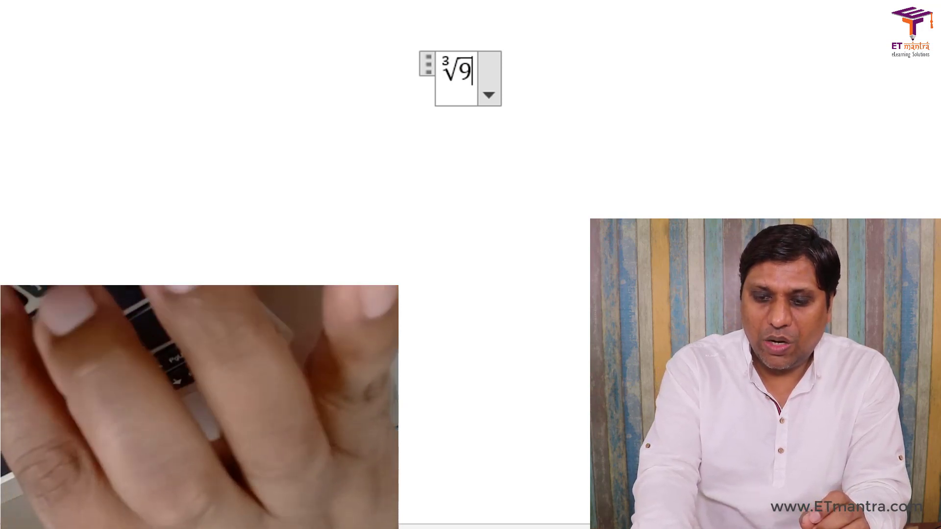
type("=")
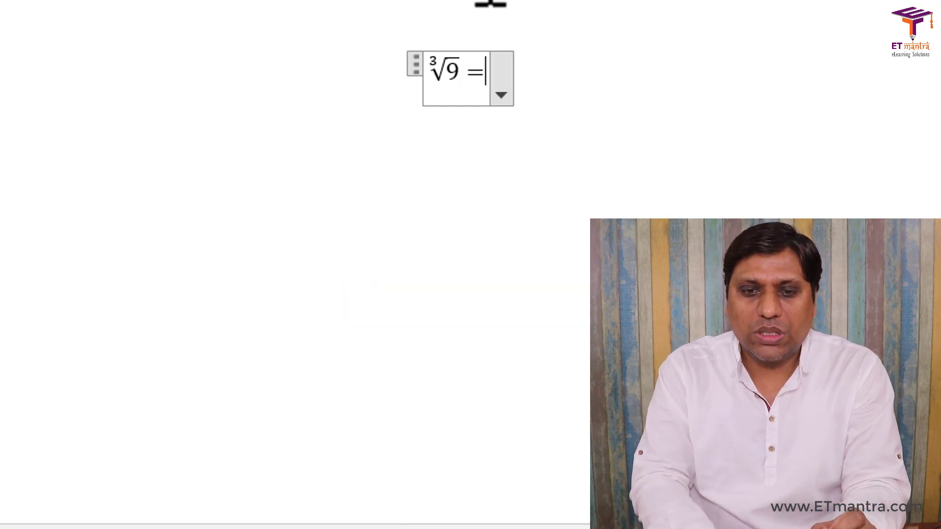
left_click(457, 70)
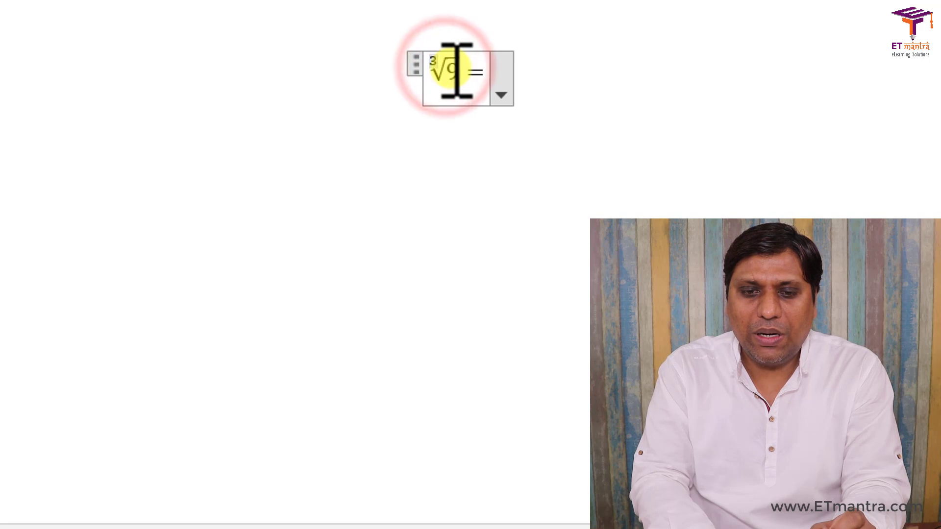
left_click(434, 63)
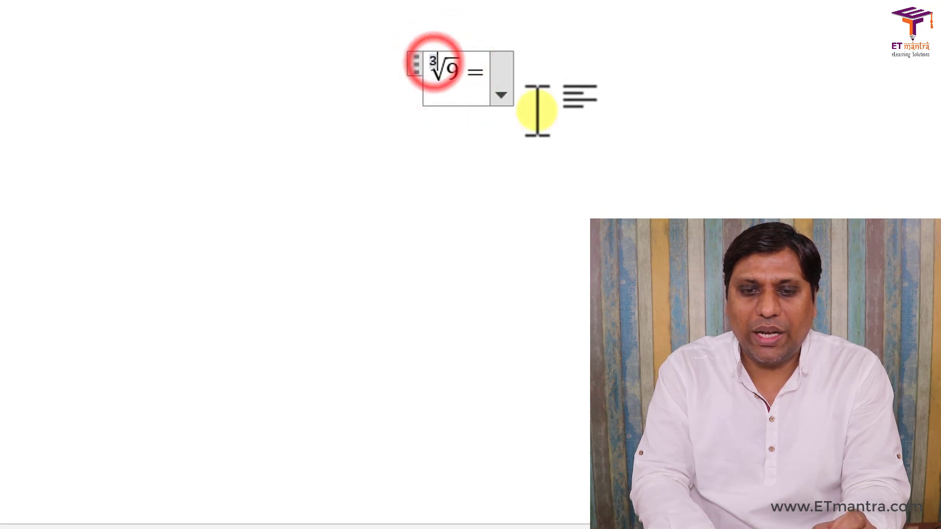
type("2")
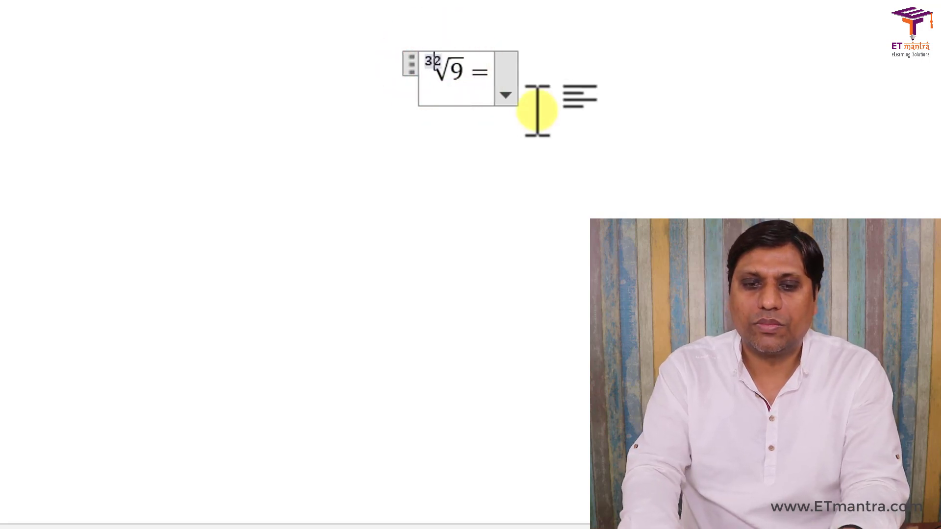
key("BackSpace")
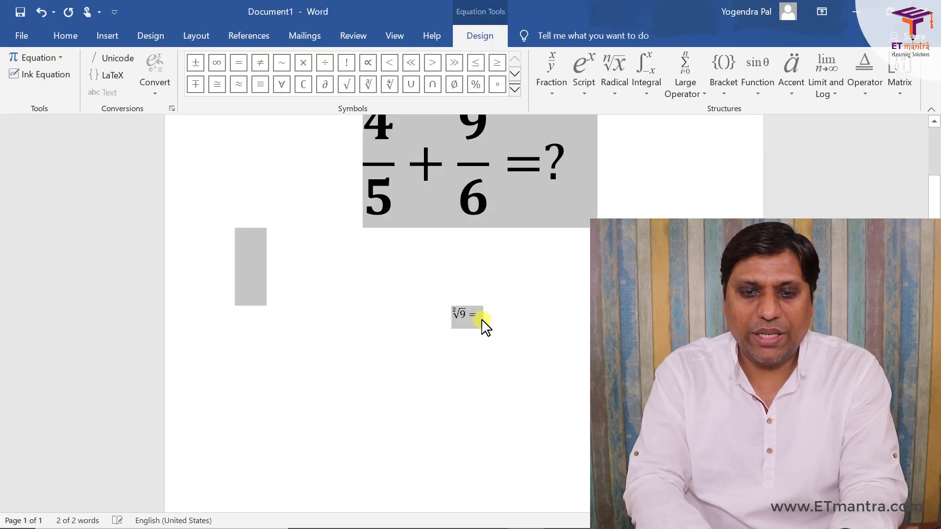
Step: Set the font size of the whole root equation to 26
left_click(504, 77)
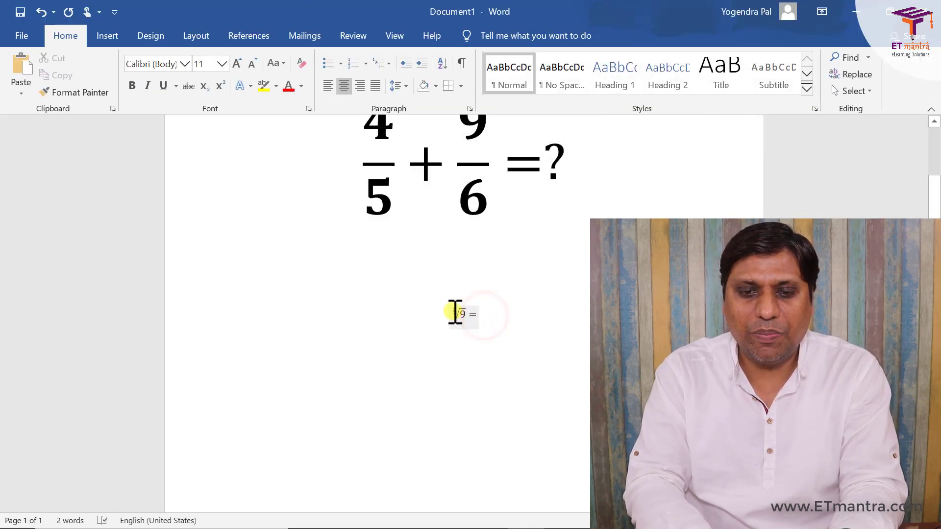
left_click_drag(450, 312, 484, 325)
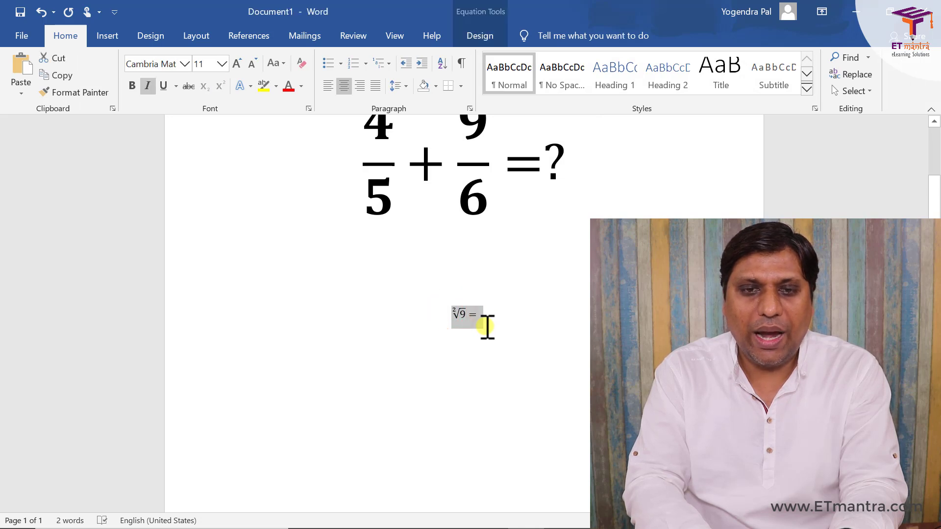
left_click(221, 64)
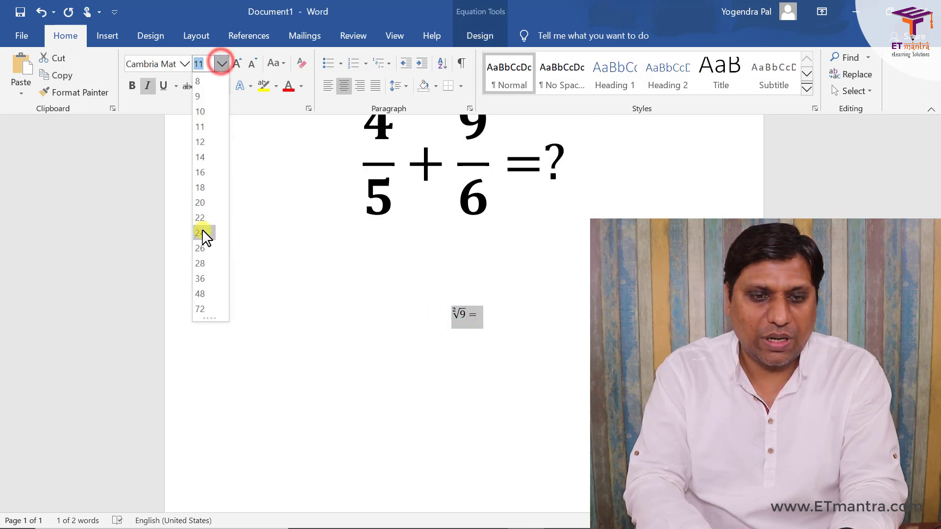
left_click(204, 248)
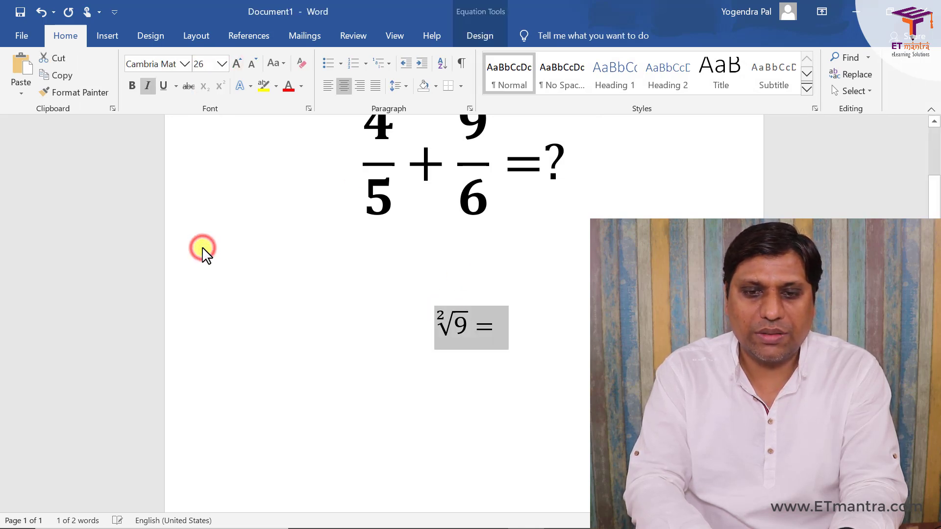
left_click(566, 284)
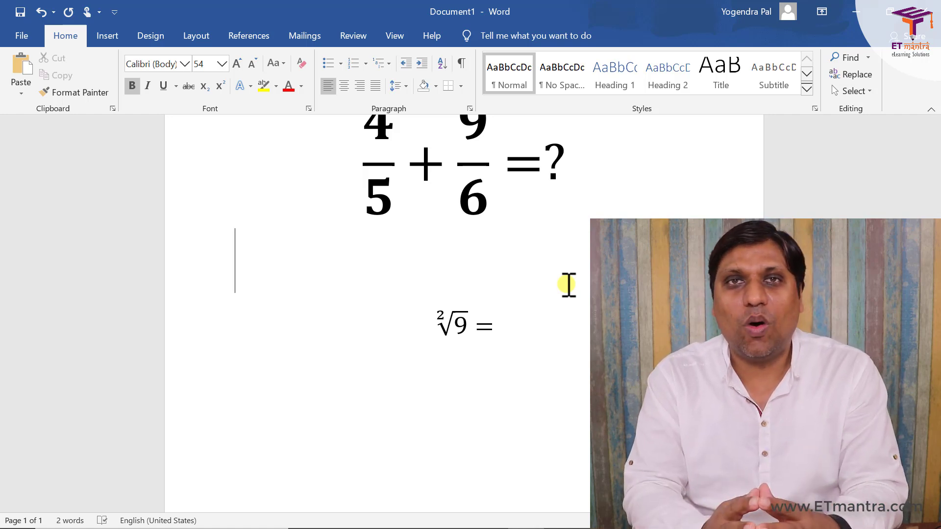
Step: Switch to OneNote and insert a new blank equation on the Equations page
key("alt+Tab")
key("alt+Tab")
key("alt+Tab")
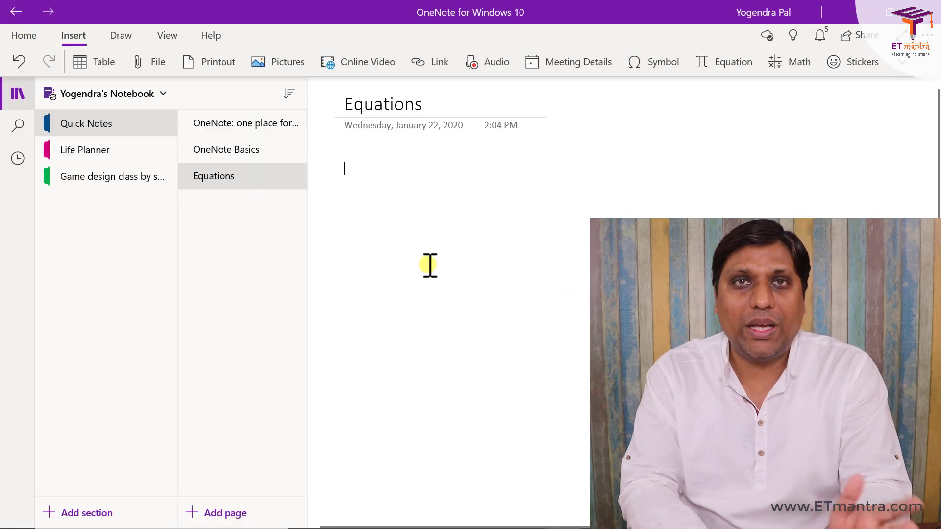
left_click(67, 34)
left_click(67, 35)
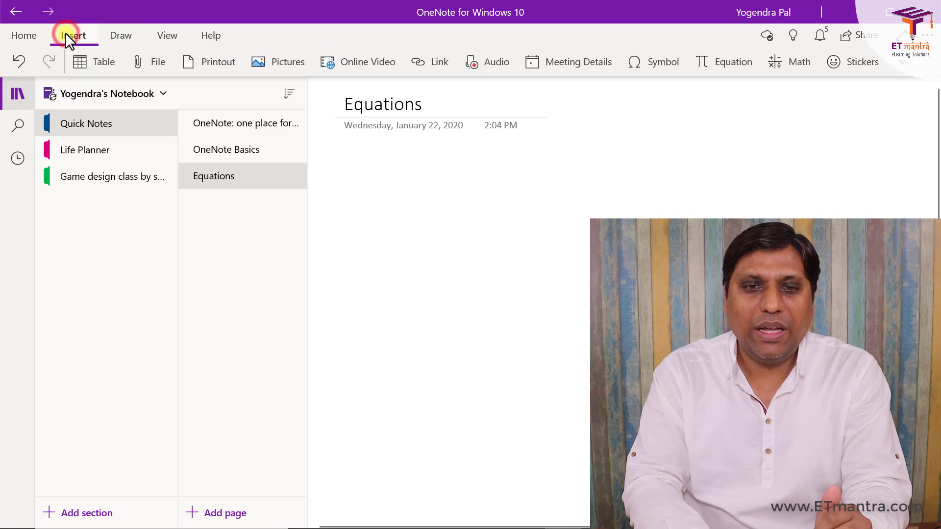
left_click(733, 59)
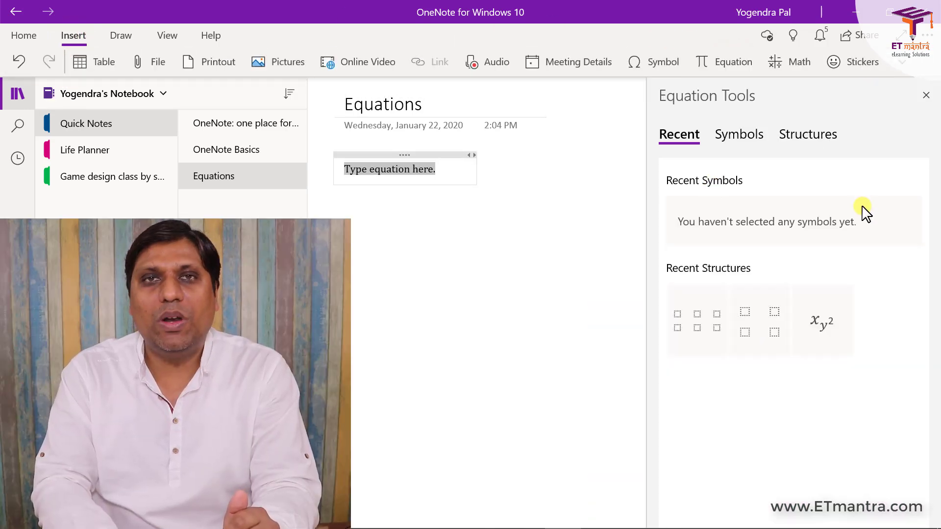
Step: Insert a summation structure with limits above and below the sigma into the blank equation
left_click(733, 135)
left_click(804, 132)
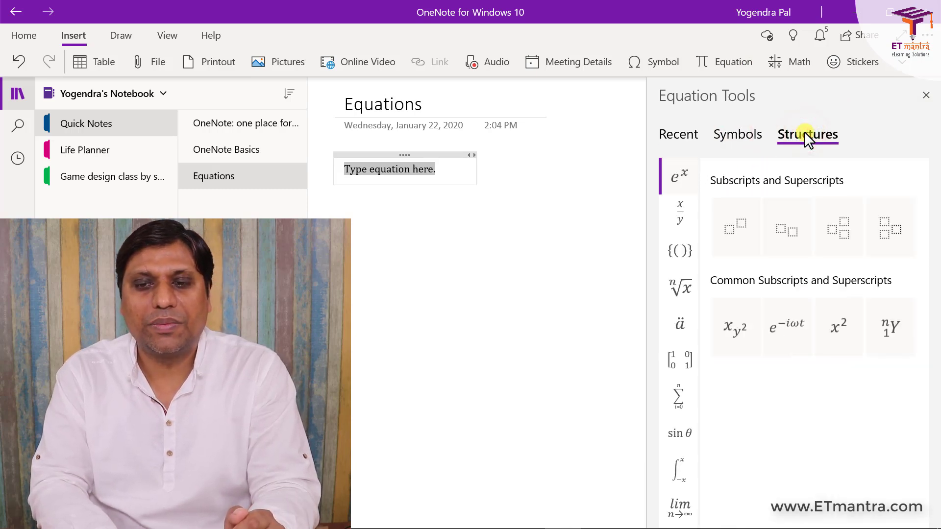
scroll(681, 343, "down", 1)
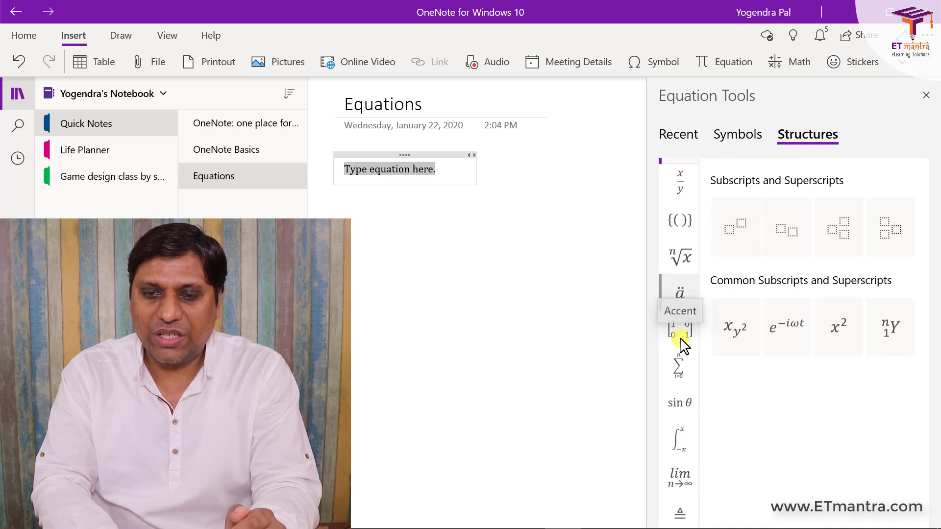
left_click(676, 375)
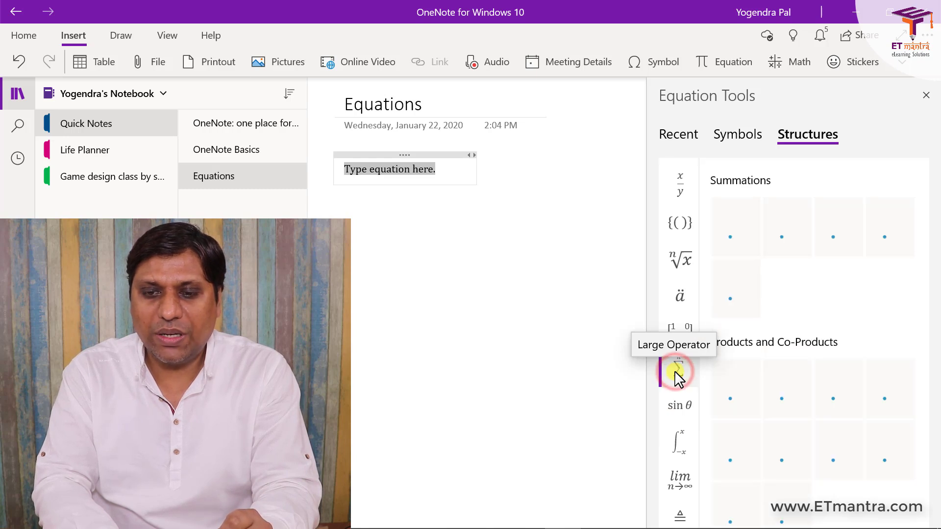
scroll(827, 297, "down", 2)
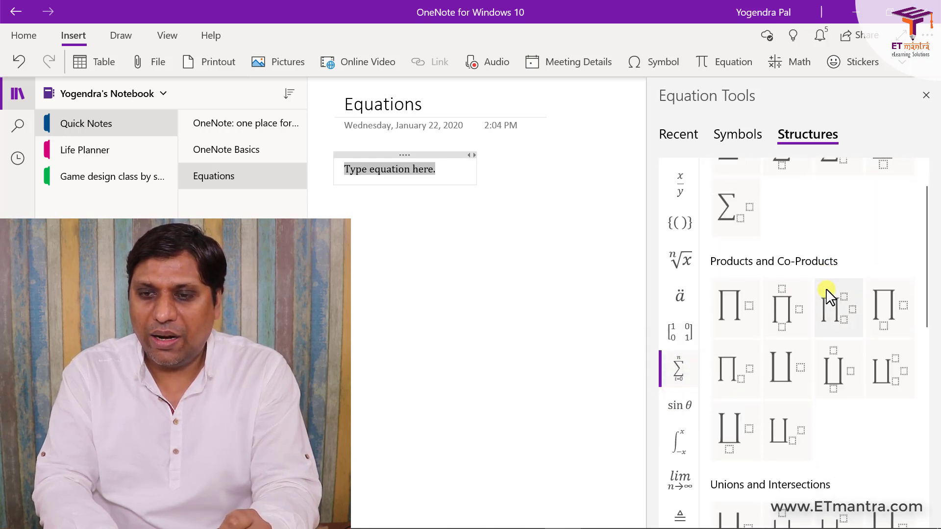
scroll(828, 298, "up", 2)
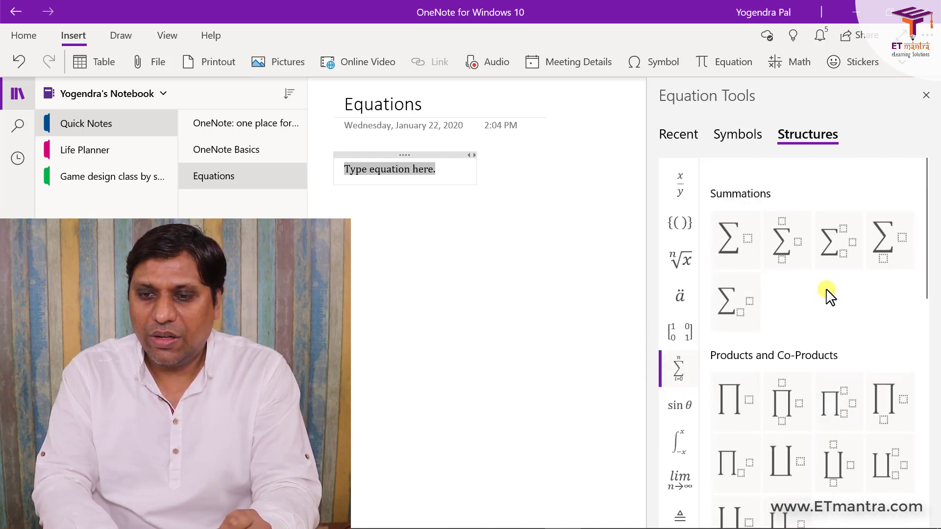
left_click(783, 230)
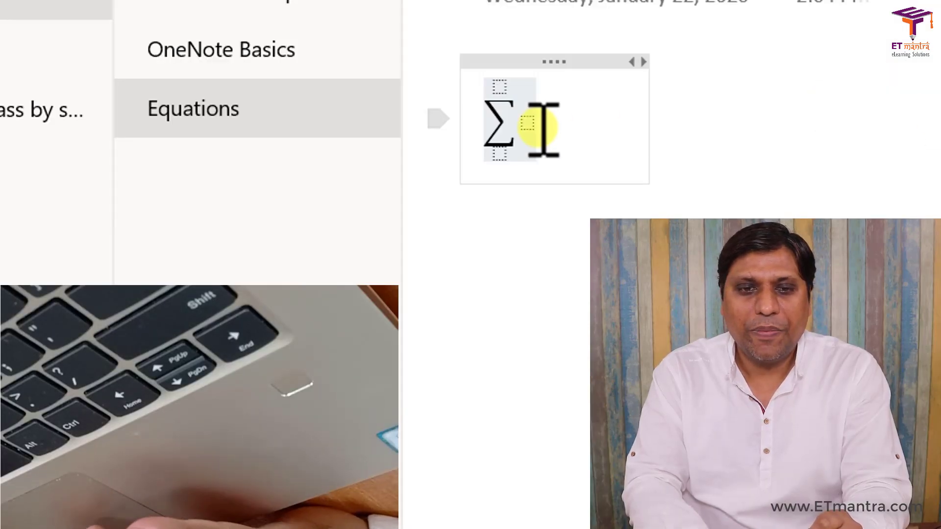
Step: Enter n=i as the lower limit of the summation
key("Left")
key("Left")
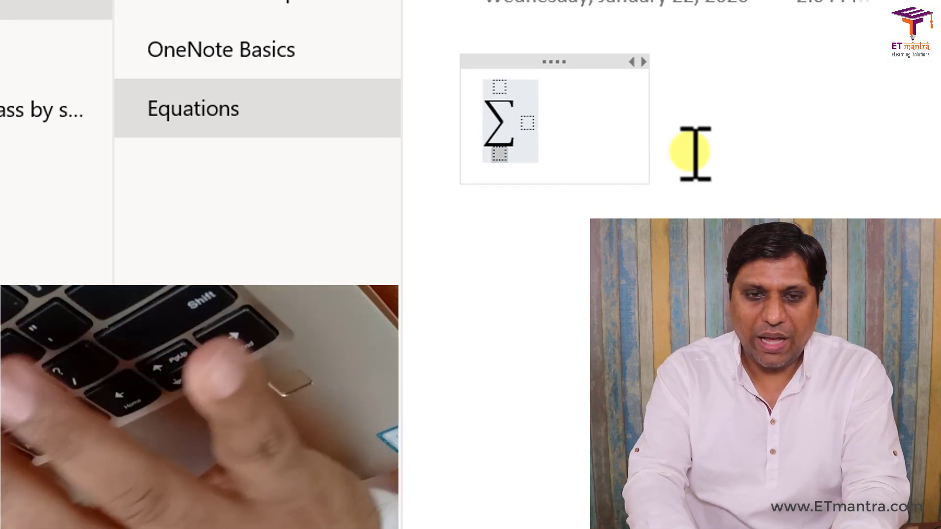
type("n=i")
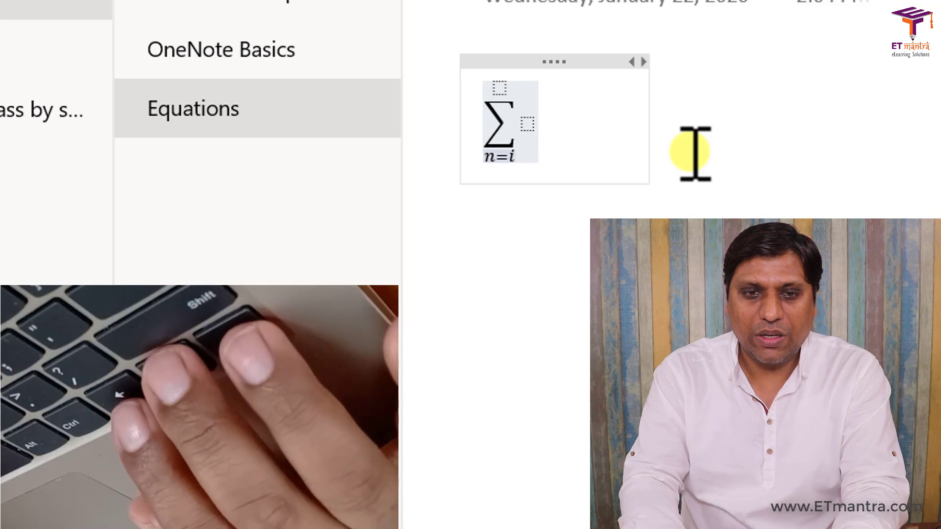
Step: Try entering 8 as the summation's upper limit, and remove it again
key("Up")
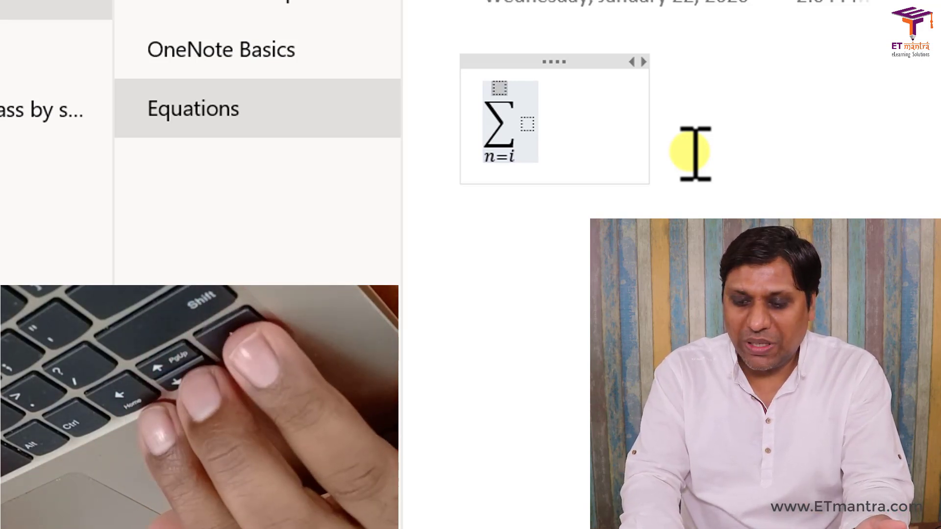
key("Right")
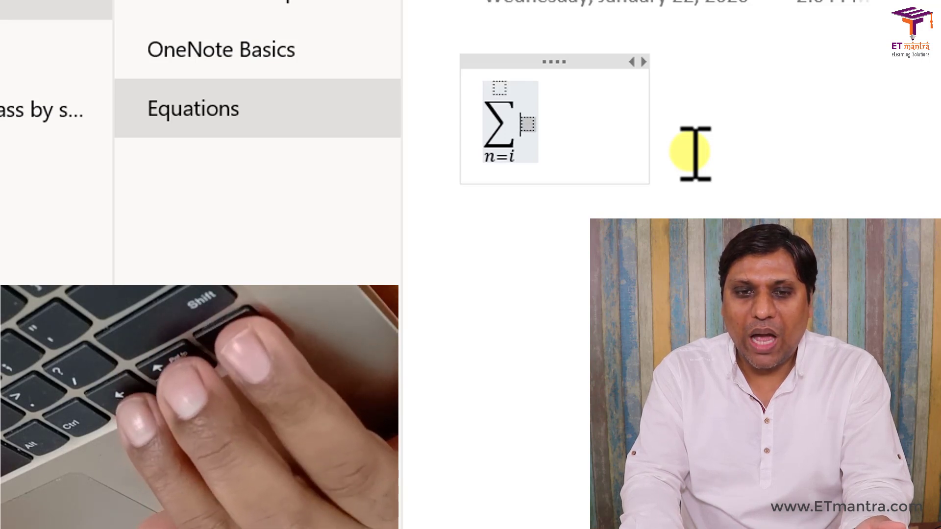
key("Left")
key("Down")
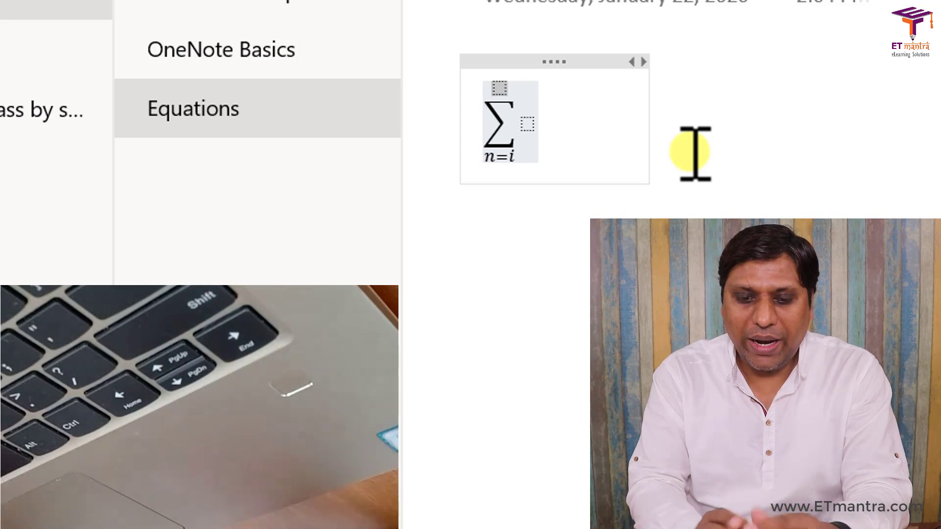
type("8")
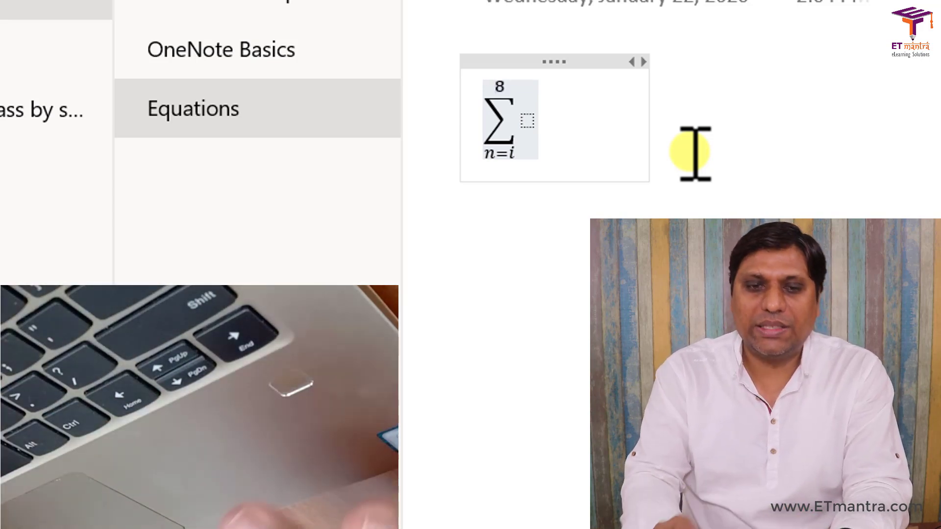
key("Right")
key("Left")
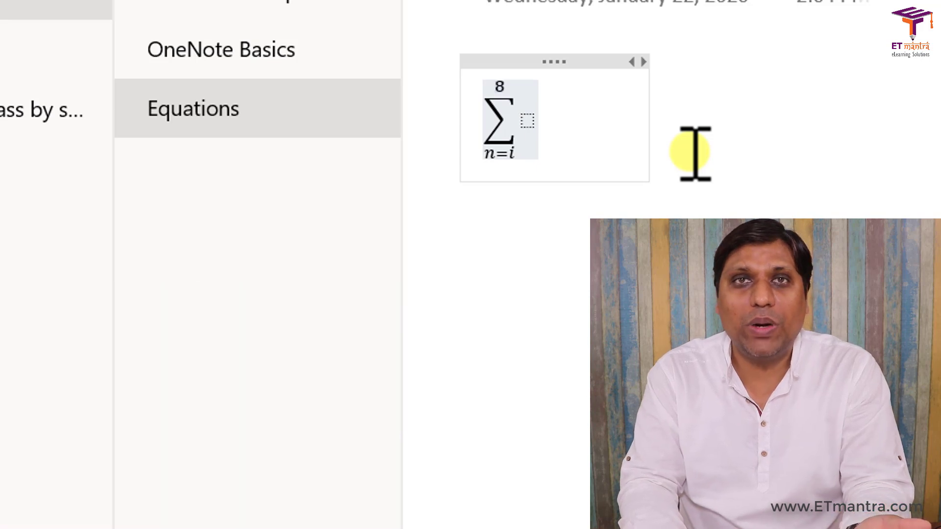
key("BackSpace")
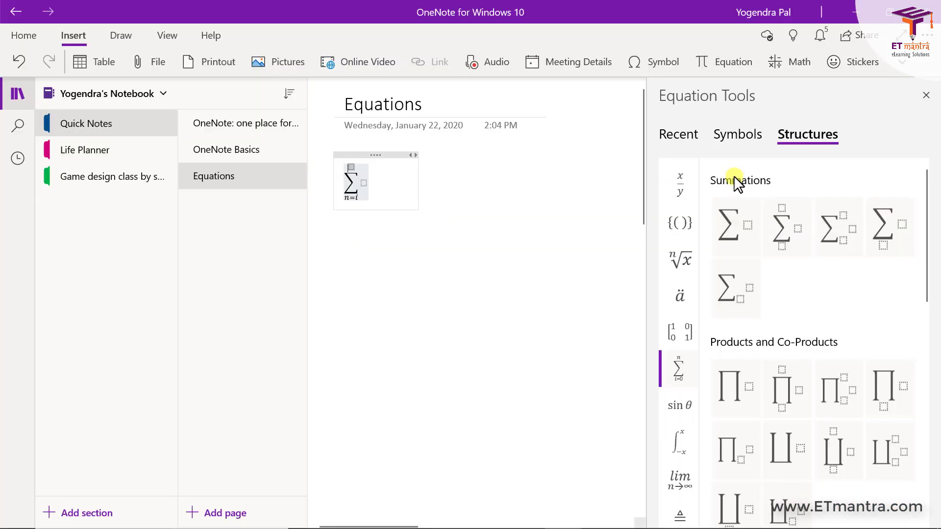
Step: Insert the infinity symbol as the summation's upper limit and enter f(x) as its expression
left_click(748, 146)
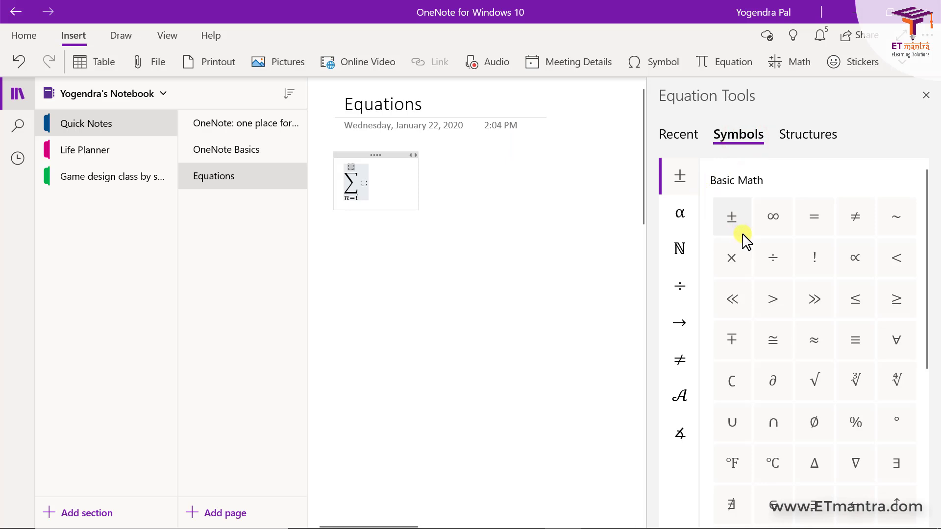
left_click(773, 218)
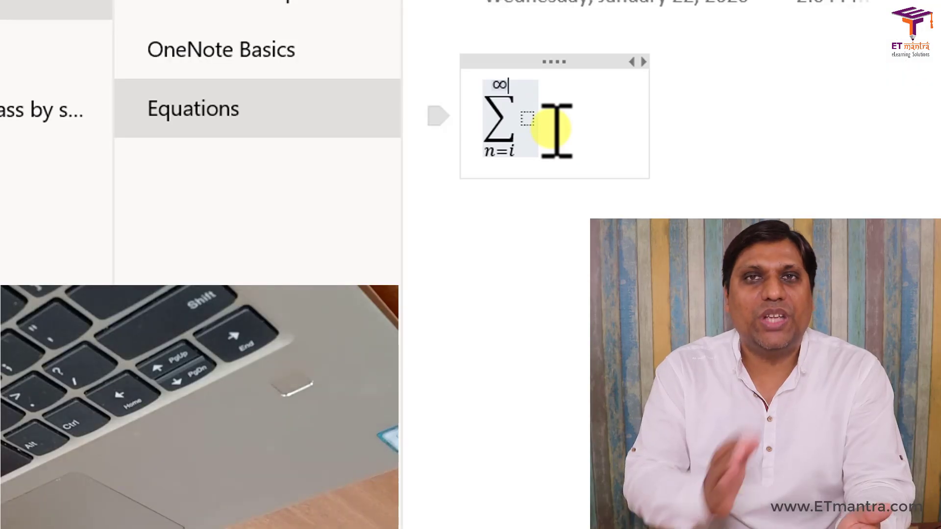
key("Right")
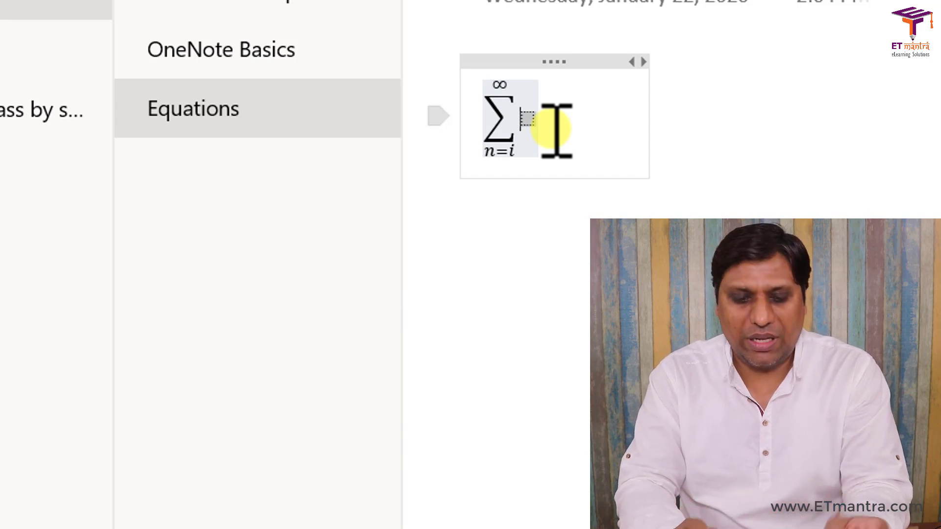
type("f(x")
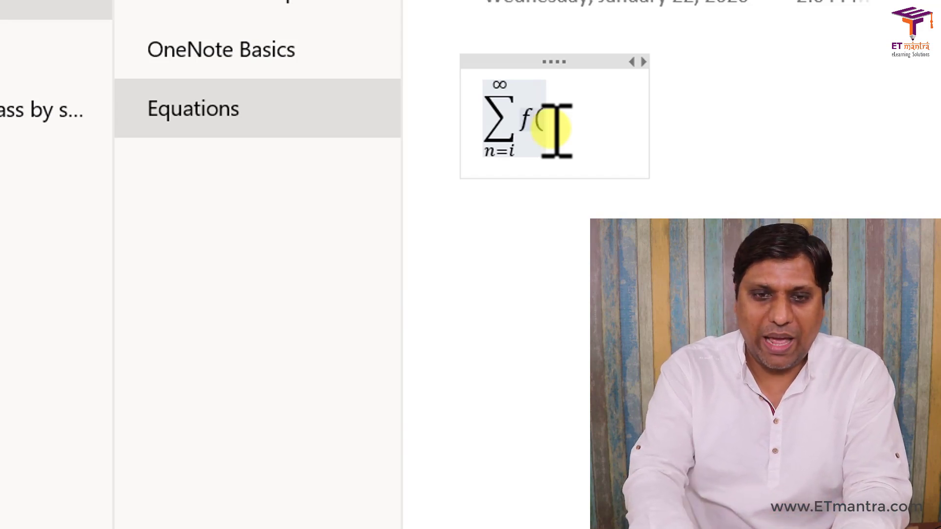
type(")")
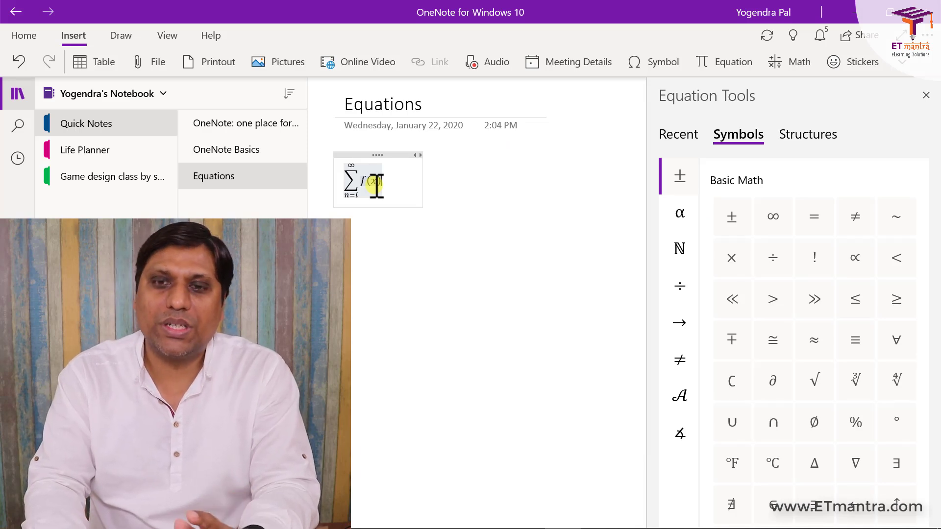
Step: Examine the available equation structures for large operators, trigonometric functions, integrals, limits and logarithms, brackets and fractions
left_click(819, 139)
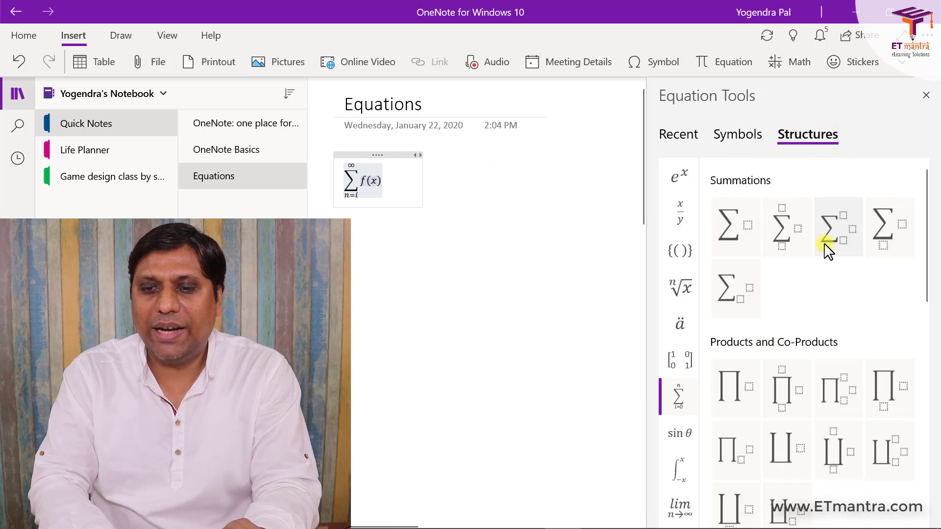
scroll(827, 249, "down", 3)
scroll(798, 436, "down", 7)
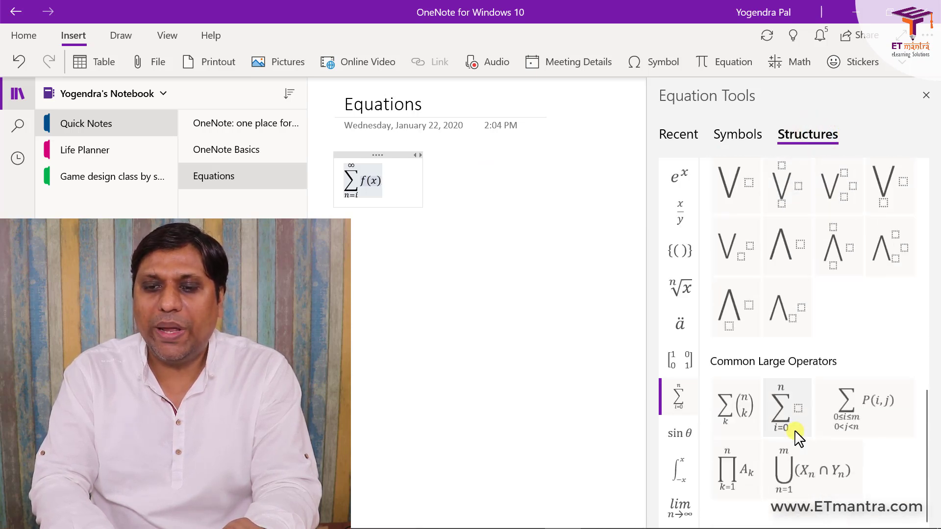
left_click(674, 433)
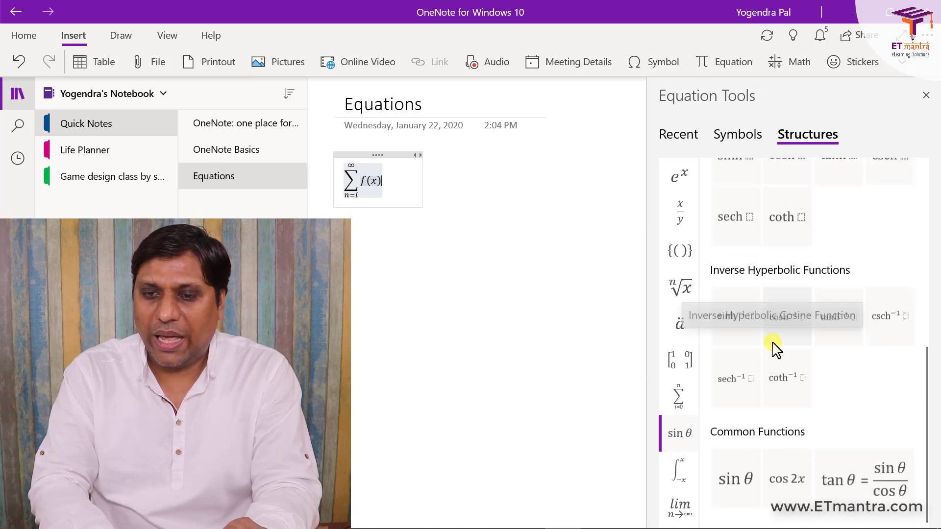
left_click(681, 471)
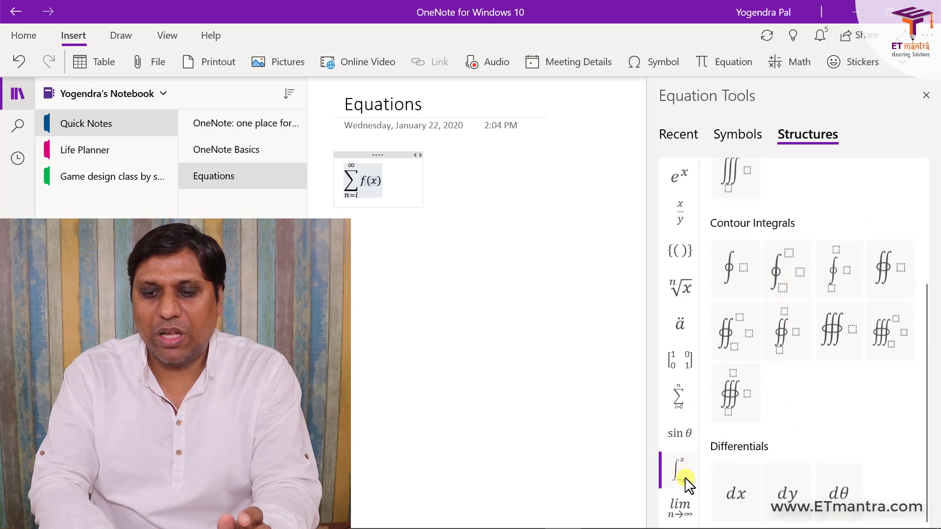
left_click(679, 503)
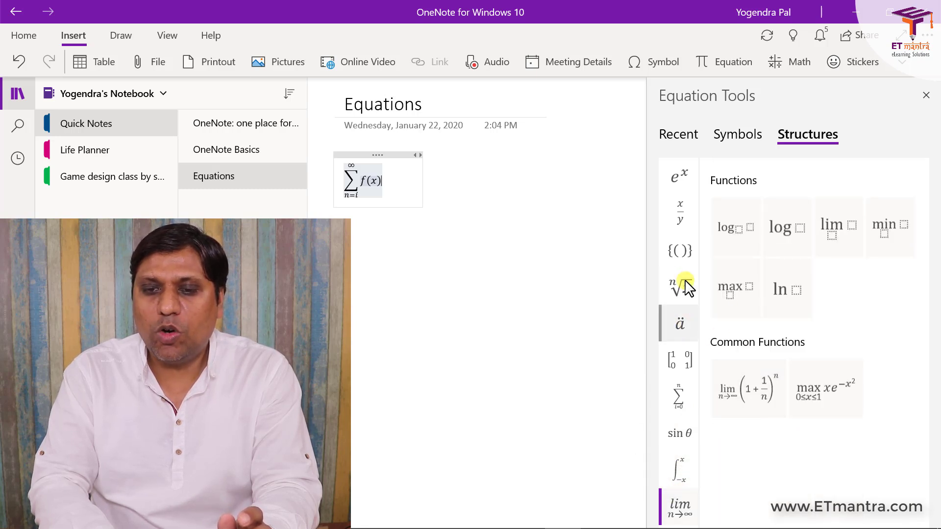
left_click(684, 237)
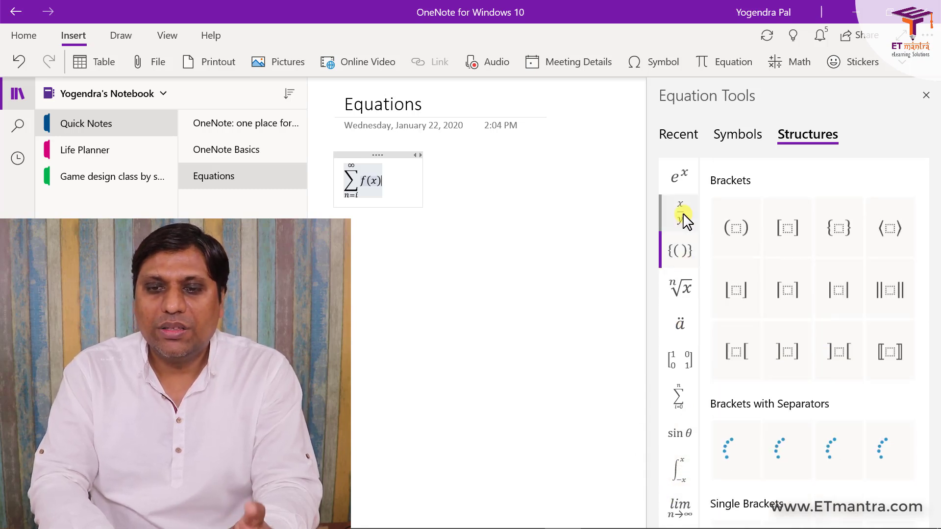
left_click(682, 218)
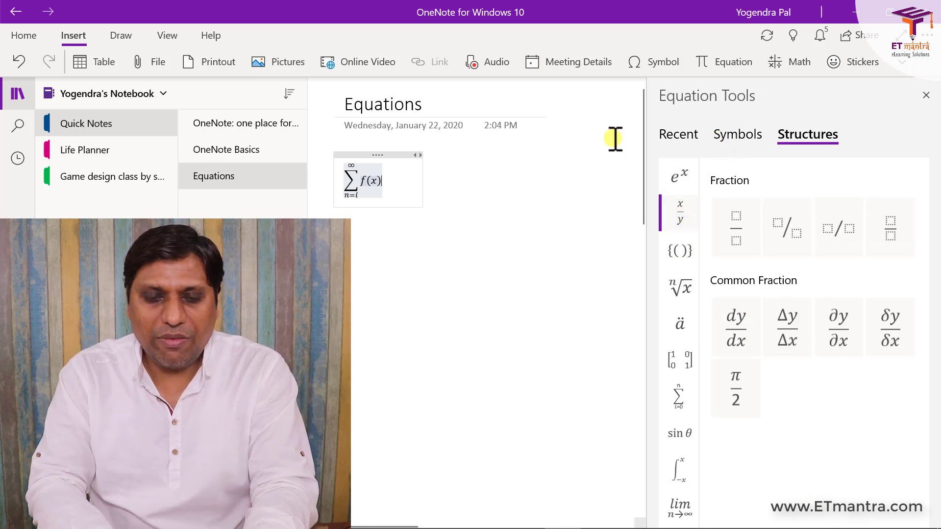
Step: Switch to Word and examine the built-in equations offered for insertion
key("alt+Tab")
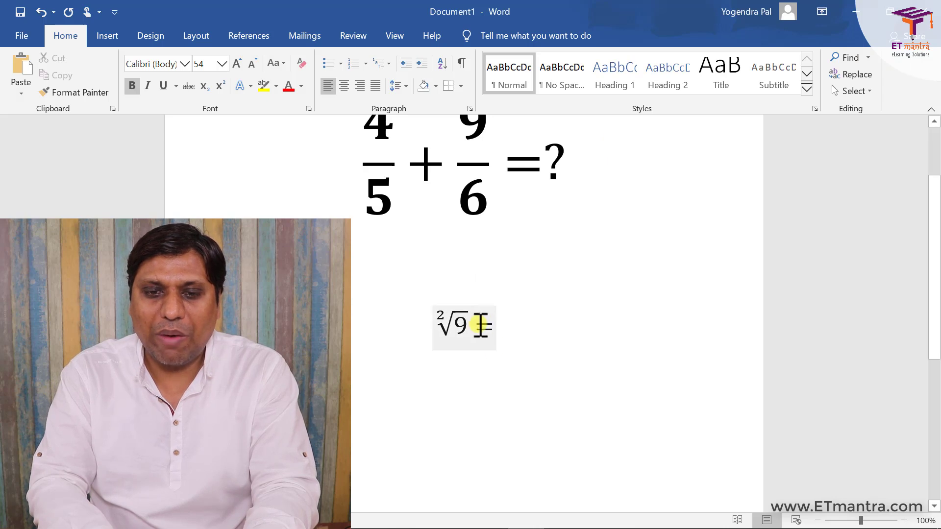
right_click(520, 401)
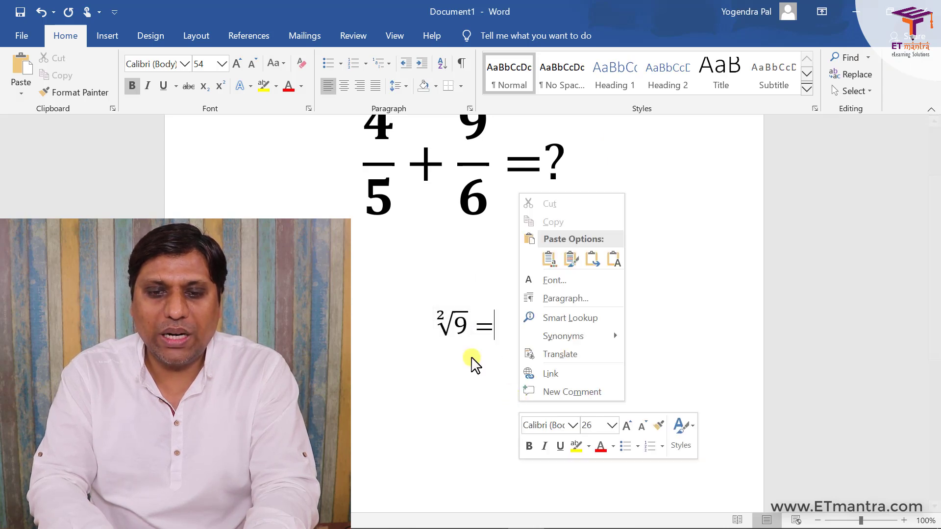
key("Escape")
left_click(509, 391)
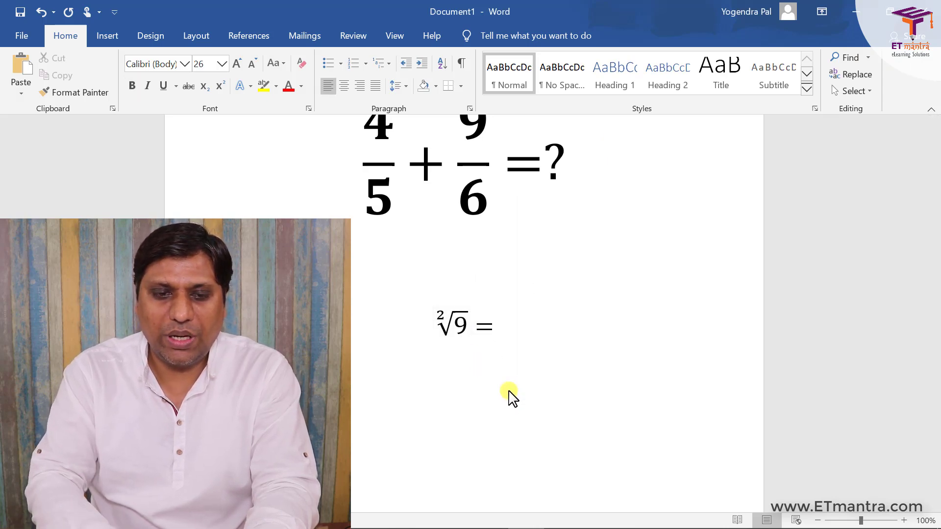
left_click(108, 35)
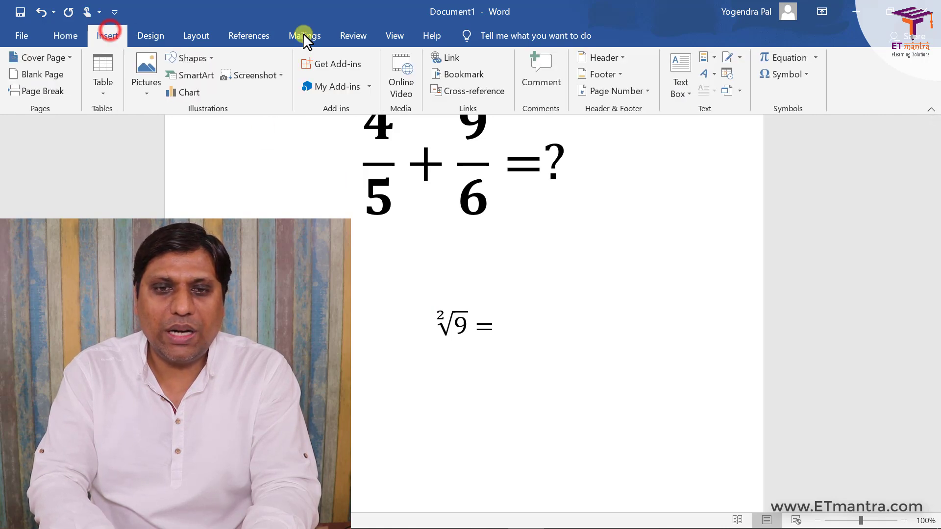
left_click(813, 57)
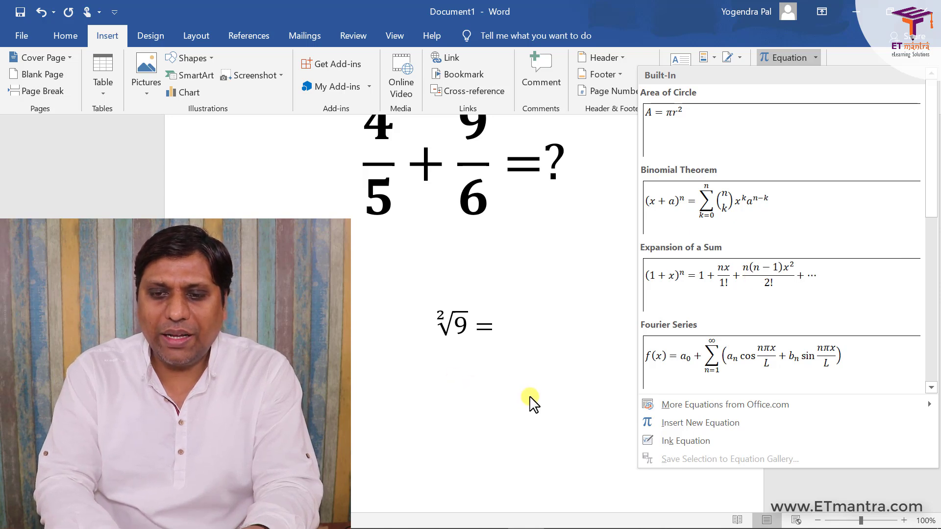
left_click(440, 186)
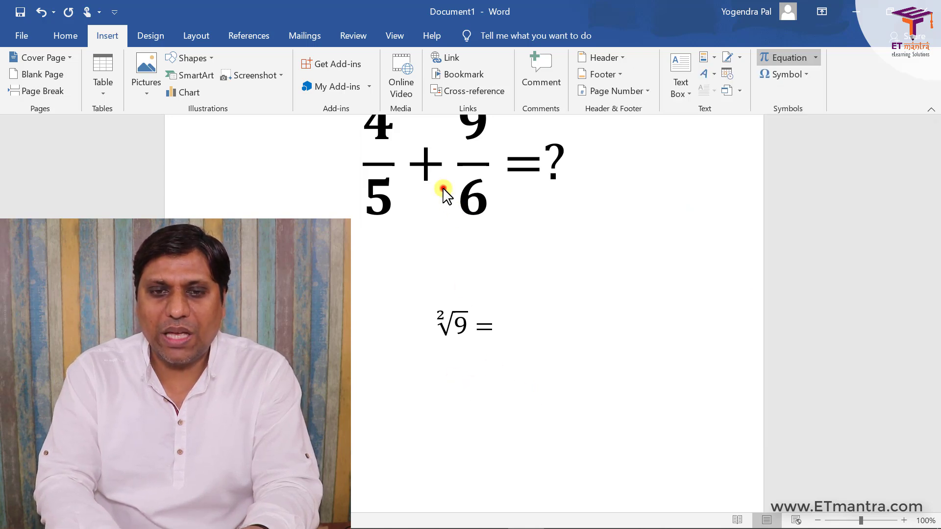
Step: Start saving the fraction equation as a new building block and name it "custom equation"
left_click(451, 162)
scroll(451, 162, "up", 4)
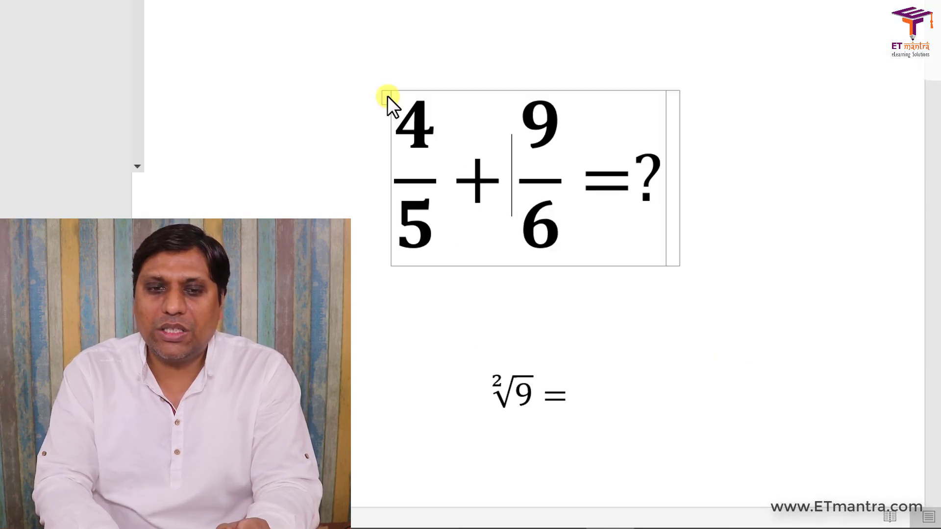
left_click(387, 95)
left_click(669, 160)
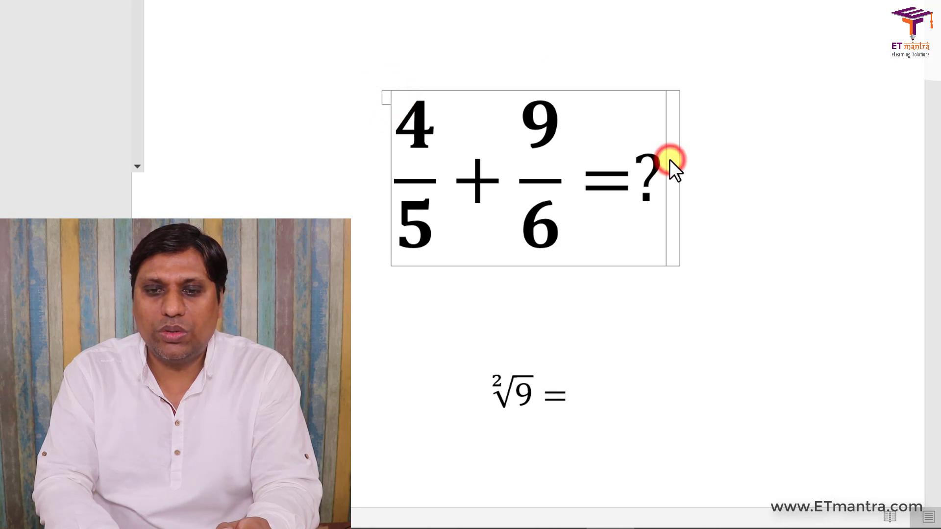
left_click(580, 165)
left_click(808, 183)
left_click(608, 156)
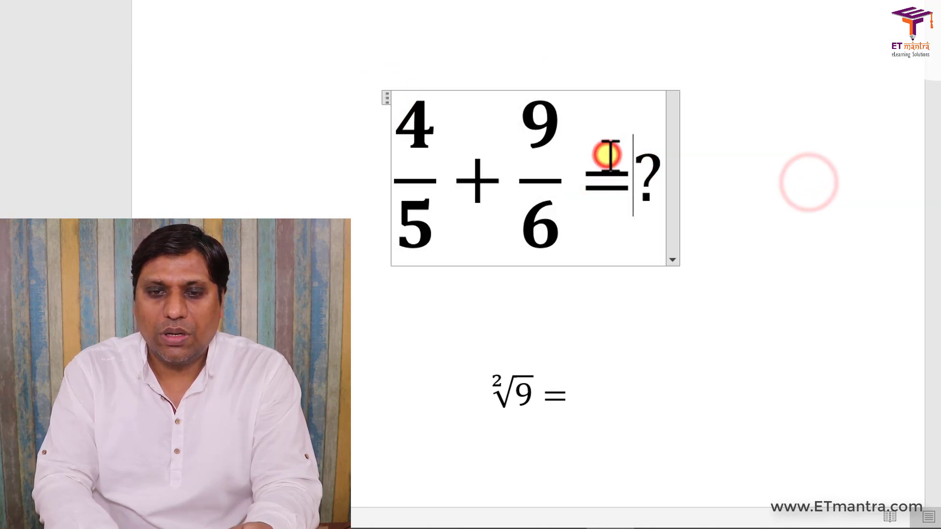
left_click(674, 261)
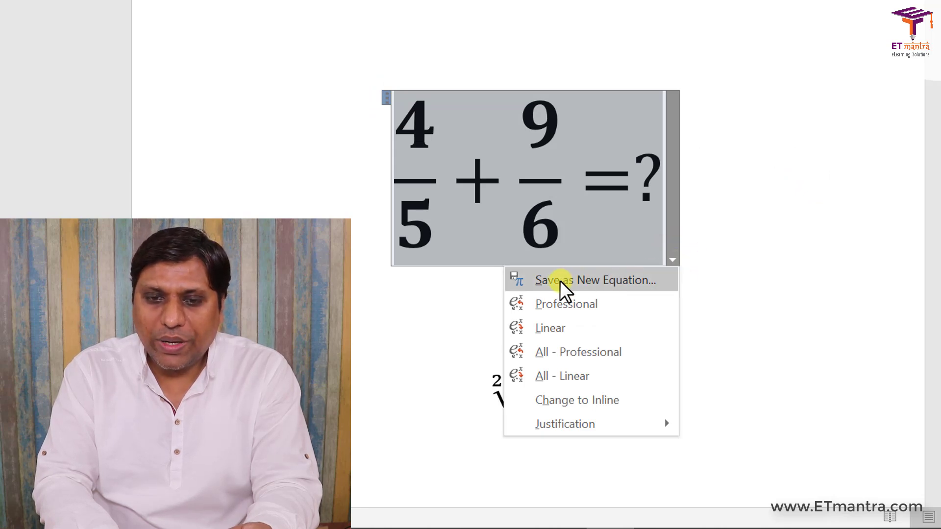
left_click(596, 279)
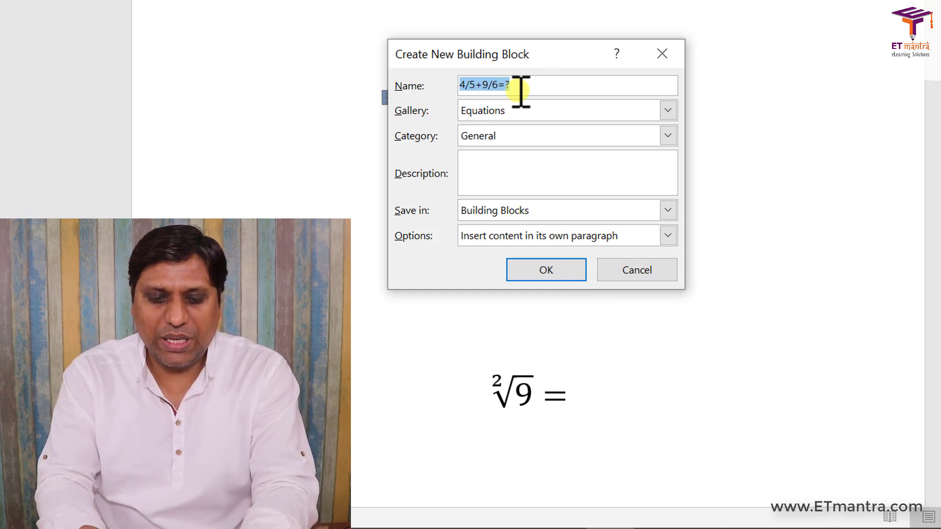
type("custom equation")
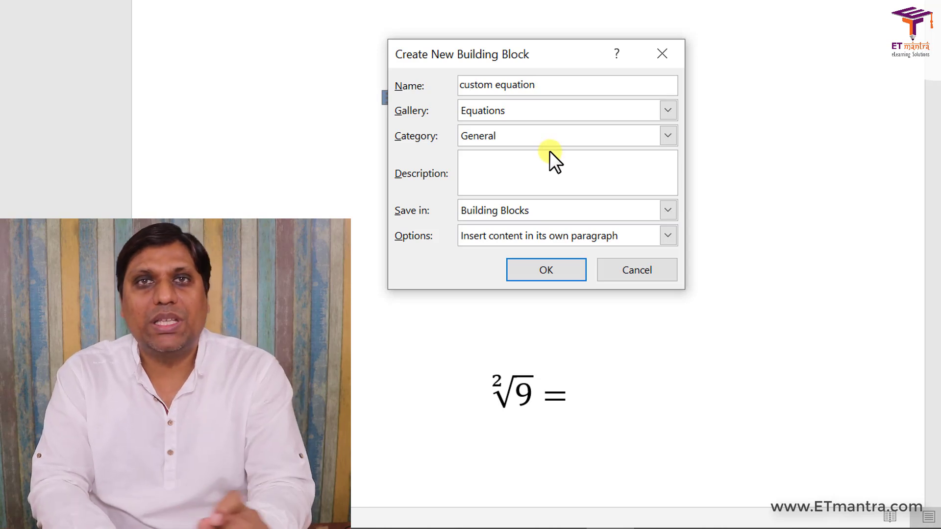
Step: Assign the building block to the Equations gallery and create a new category called "trigonometry" for it
left_click(668, 109)
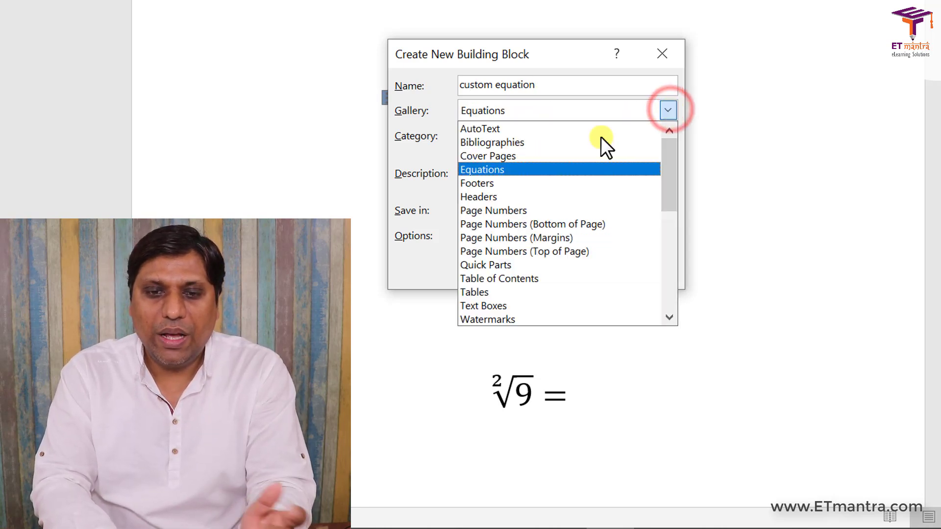
left_click(471, 166)
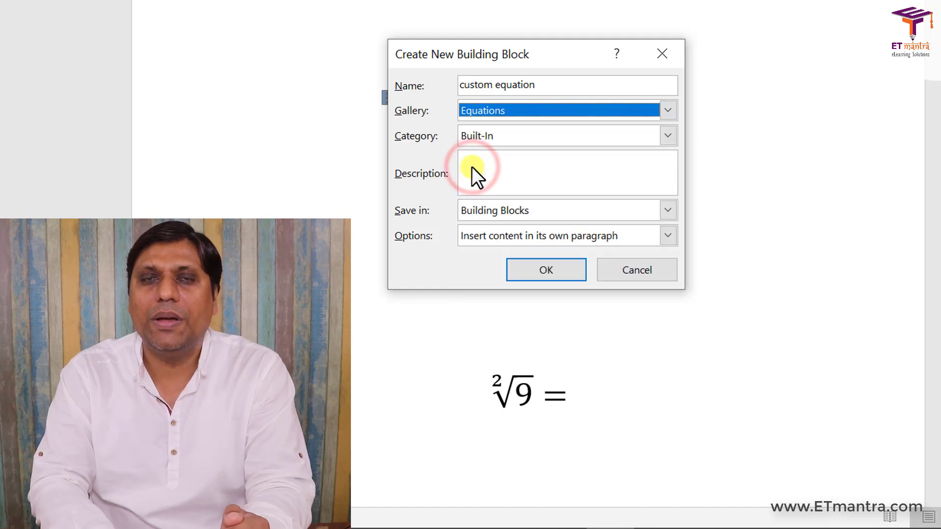
left_click(667, 136)
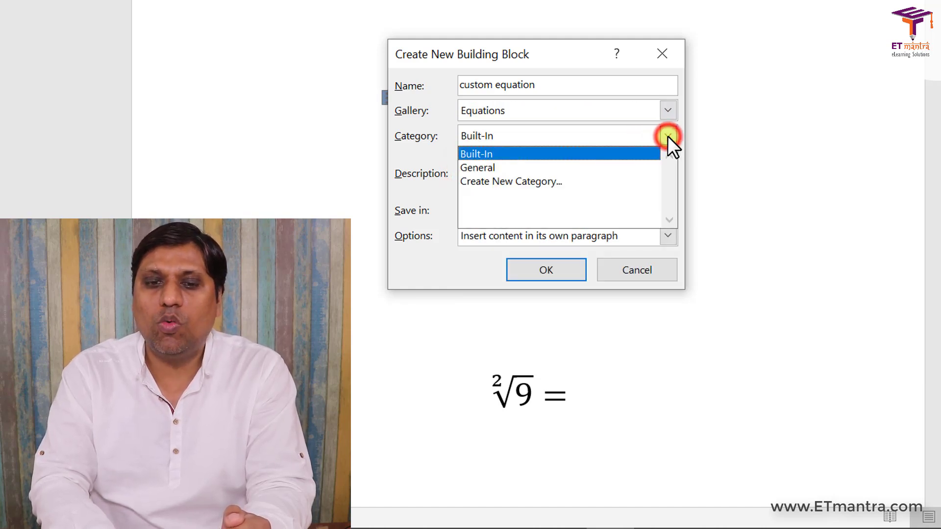
left_click(496, 180)
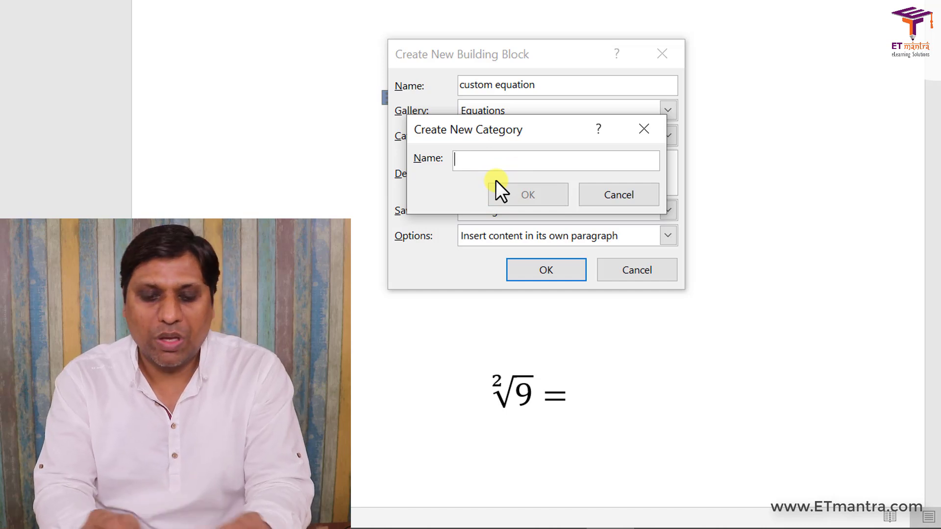
type("trigonometry")
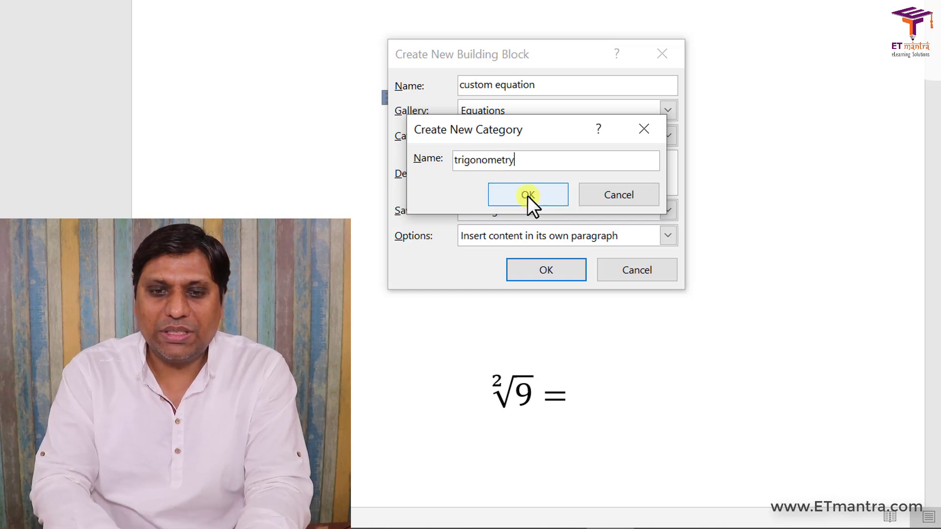
left_click(525, 195)
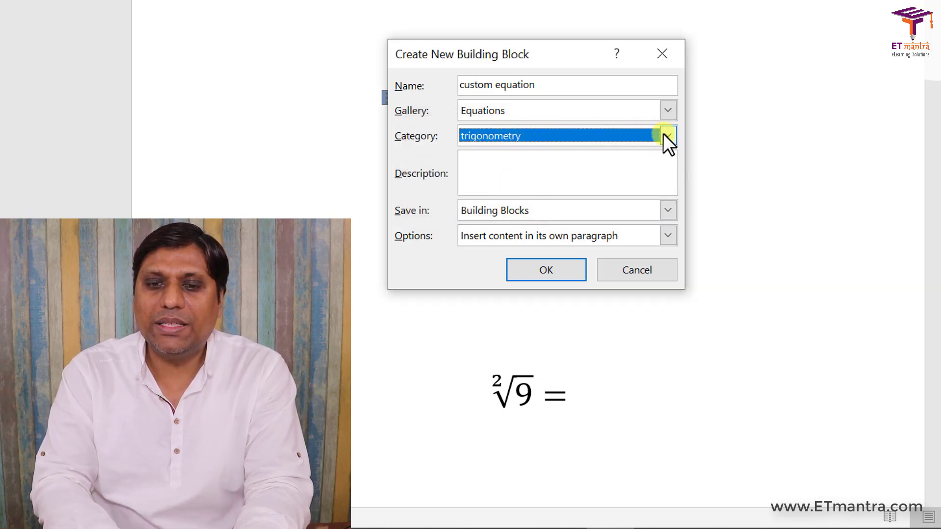
left_click(667, 135)
left_click(667, 136)
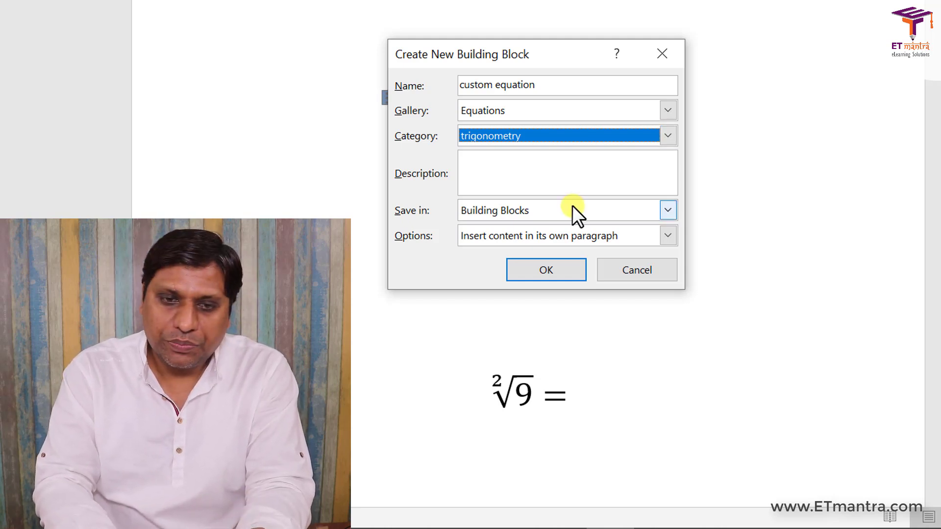
Step: Describe the building block as "small description", have it insert content in its own paragraph, and save it in Building Blocks
left_click(495, 178)
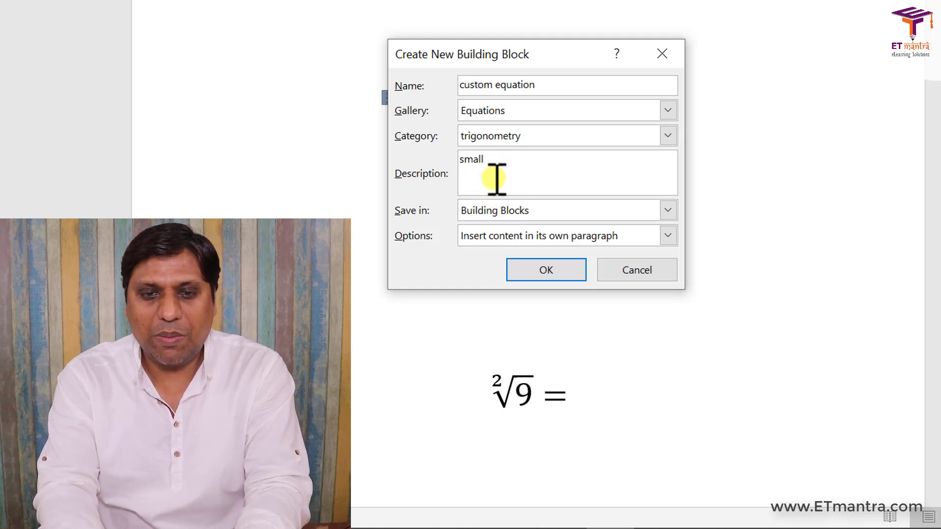
type("tion")
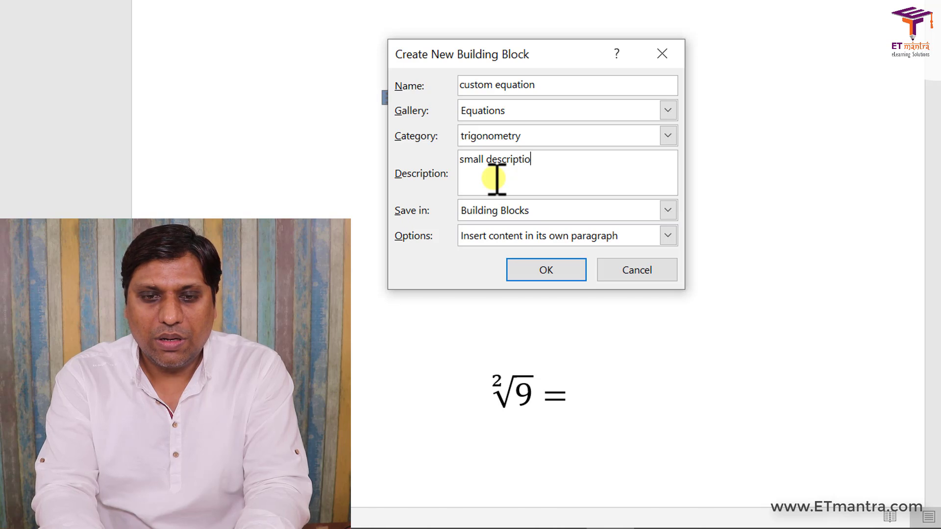
left_click(672, 213)
left_click(672, 213)
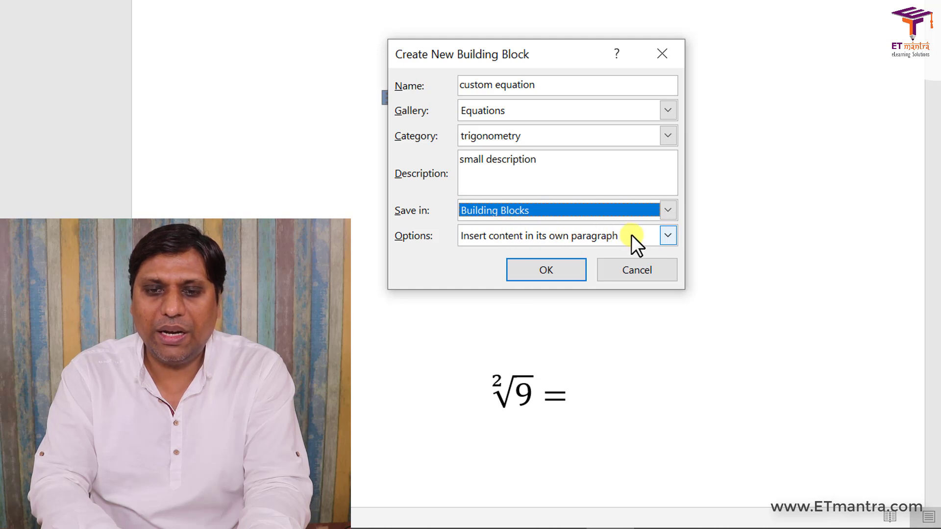
left_click(651, 235)
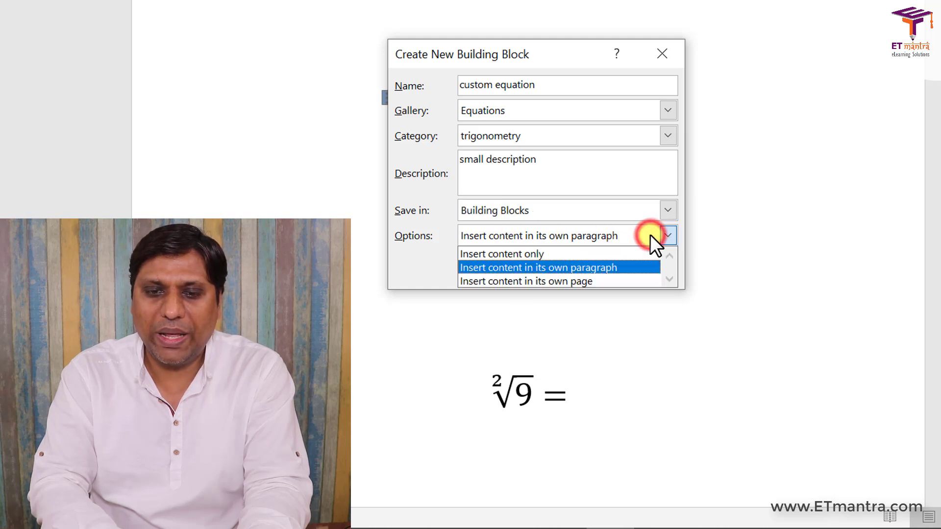
left_click(529, 269)
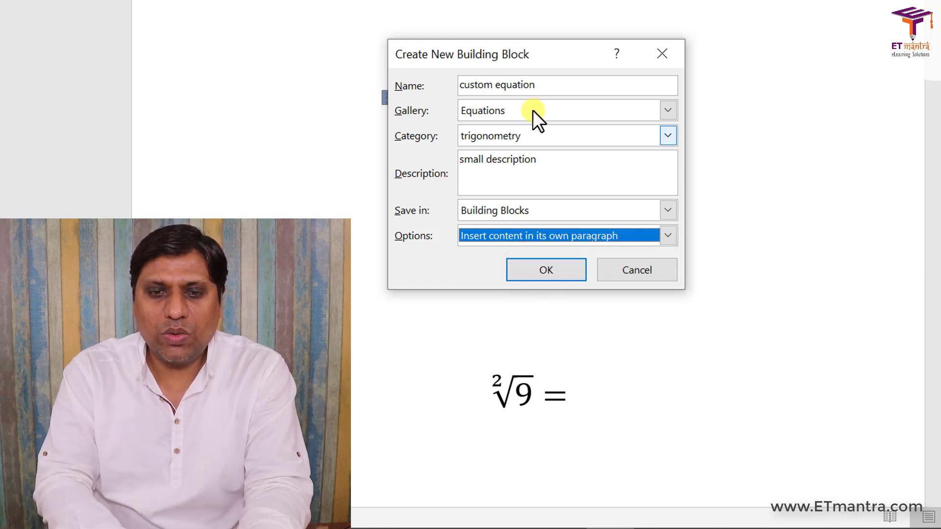
left_click_drag(511, 62, 737, 63)
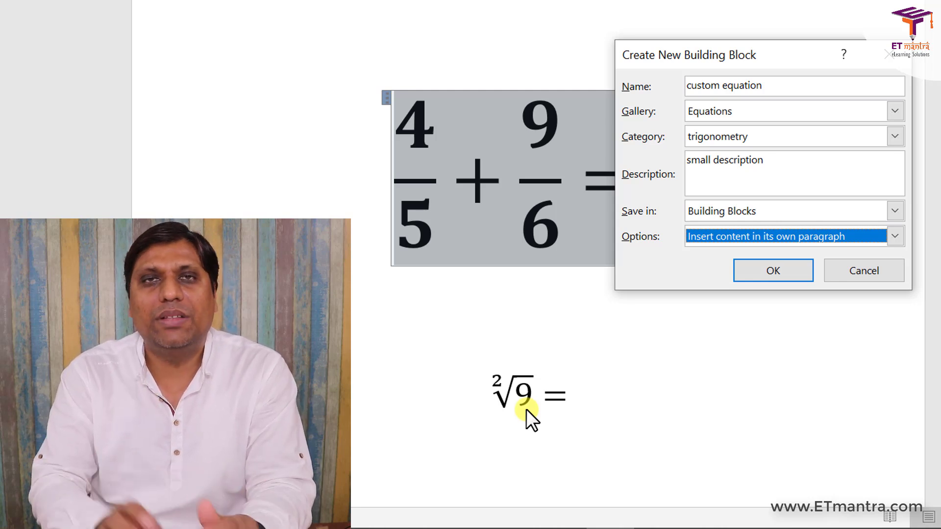
left_click(774, 275)
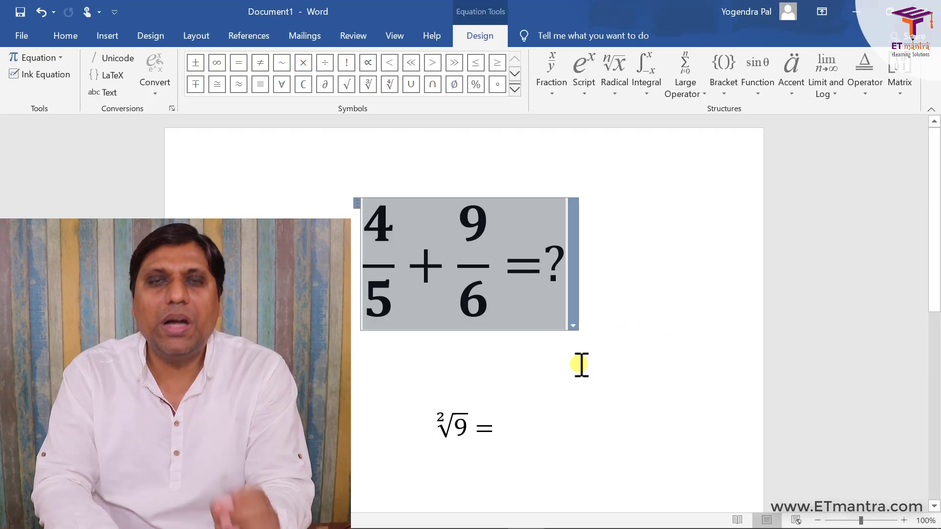
Step: Insert the saved "custom equation" from the trigonometry category below the root equation
left_click(581, 365)
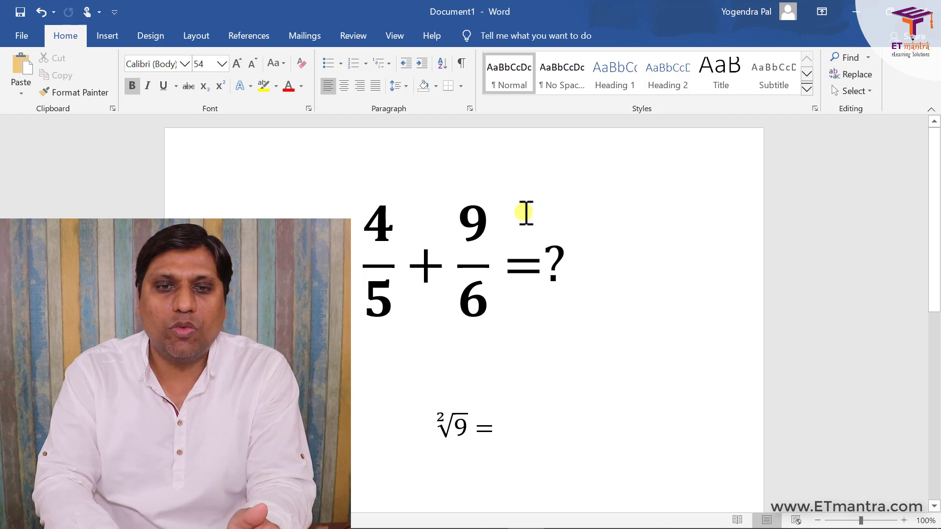
scroll(463, 319, "down", 5)
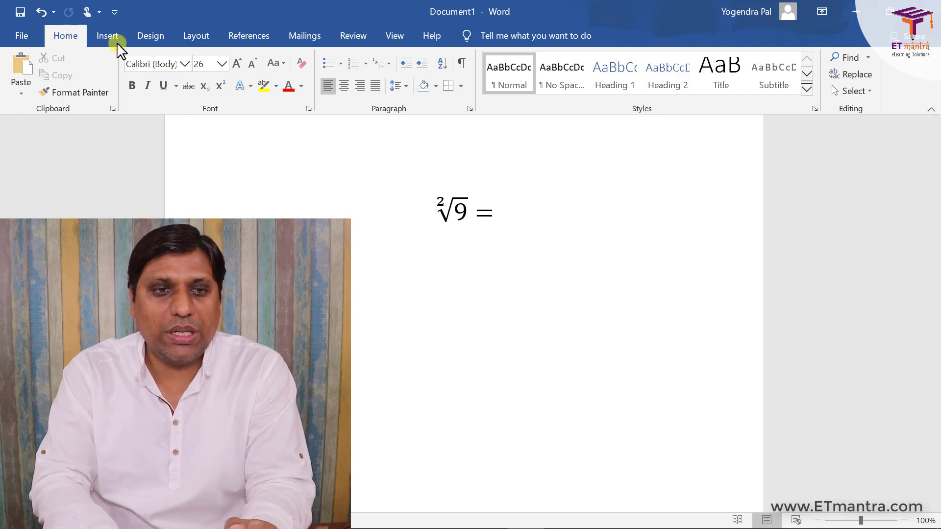
left_click(102, 43)
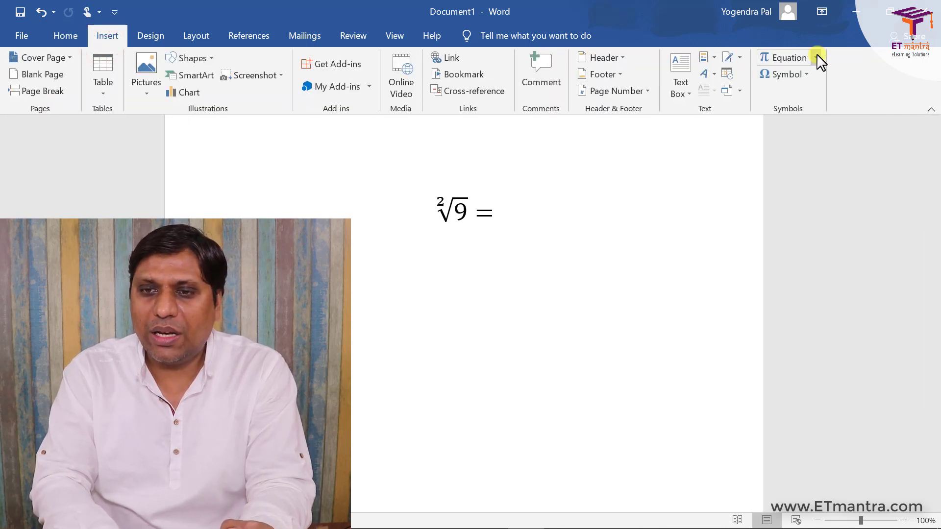
left_click(817, 55)
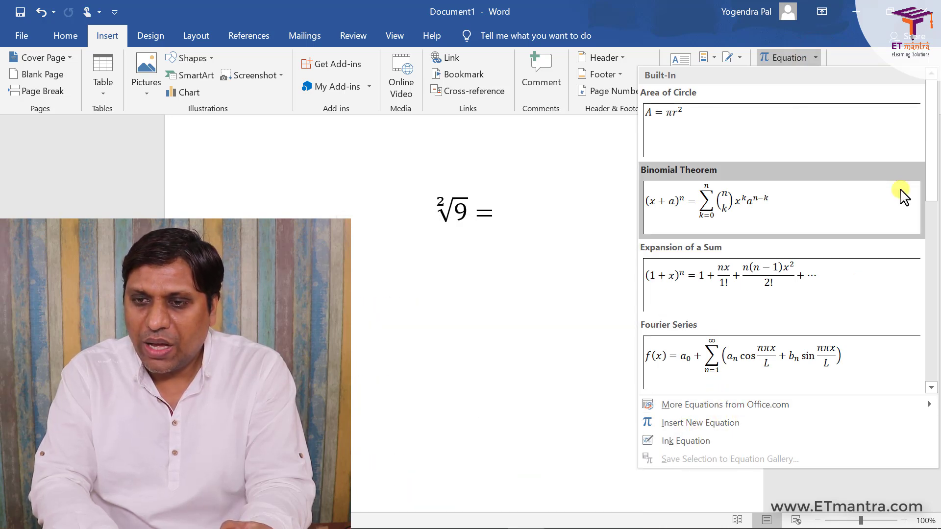
scroll(903, 193, "down", 3)
scroll(903, 196, "down", 1)
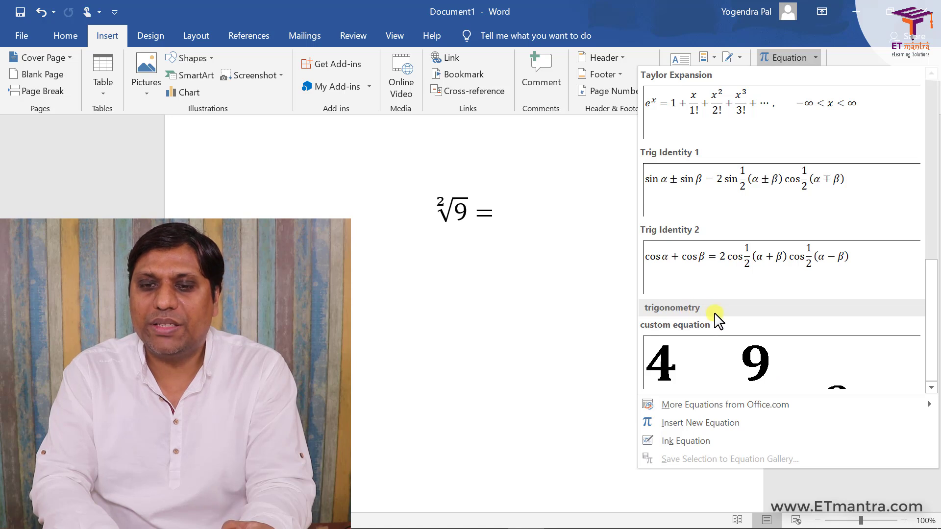
left_click(711, 362)
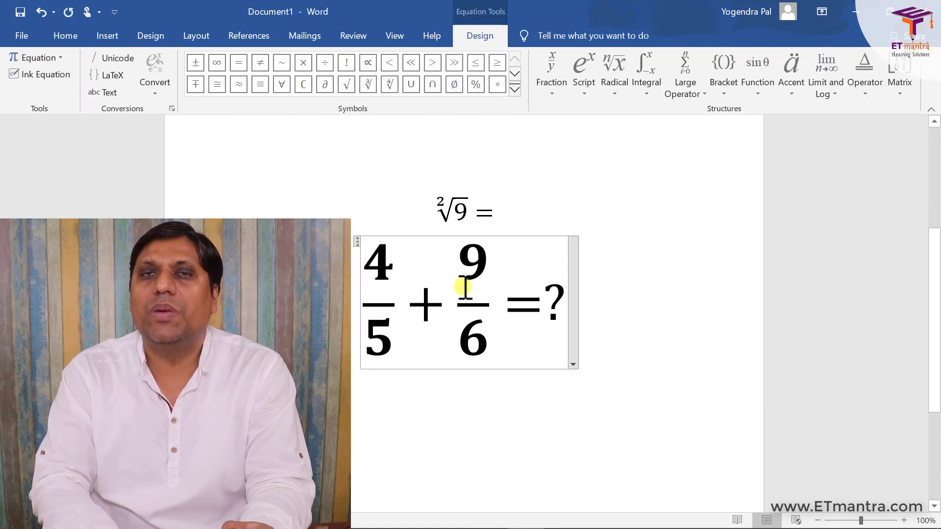
Step: Change the numerator of the second fraction in the inserted equation to 8
key("Left")
key("Left")
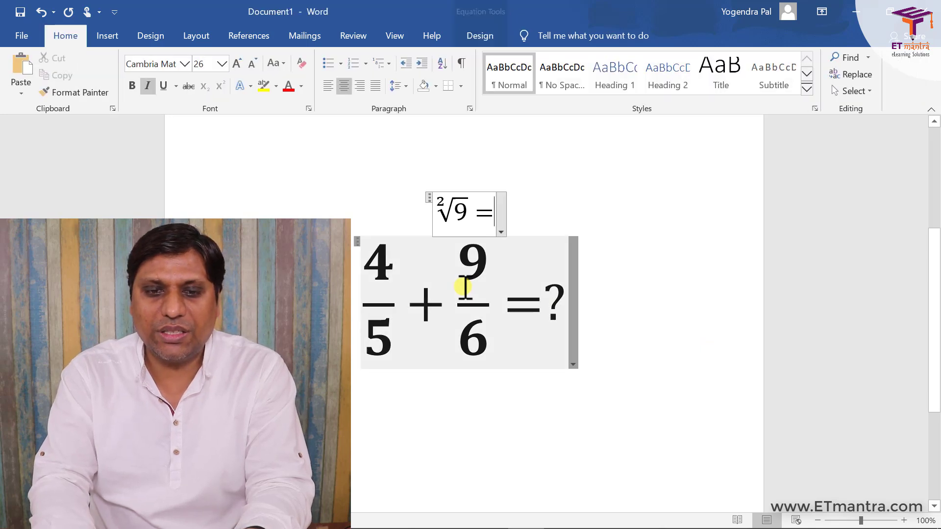
key("Right")
double_click(476, 267)
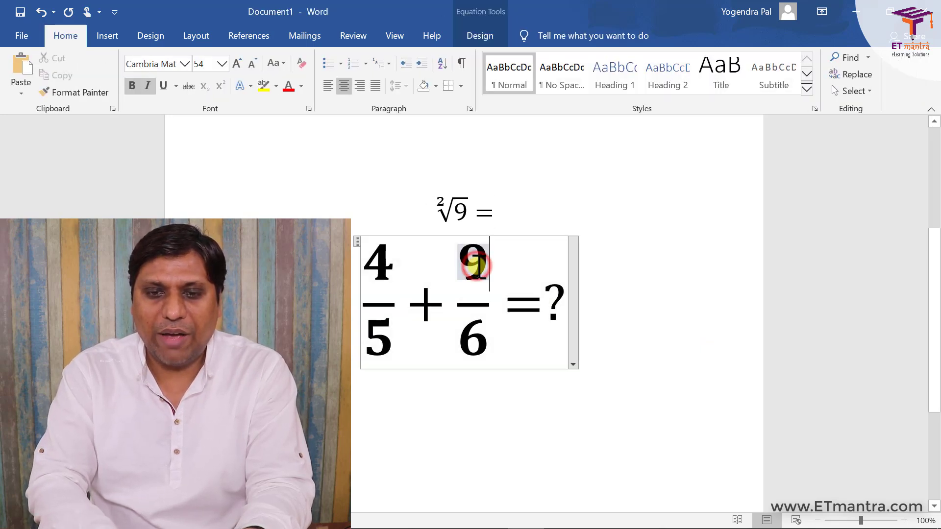
type("8")
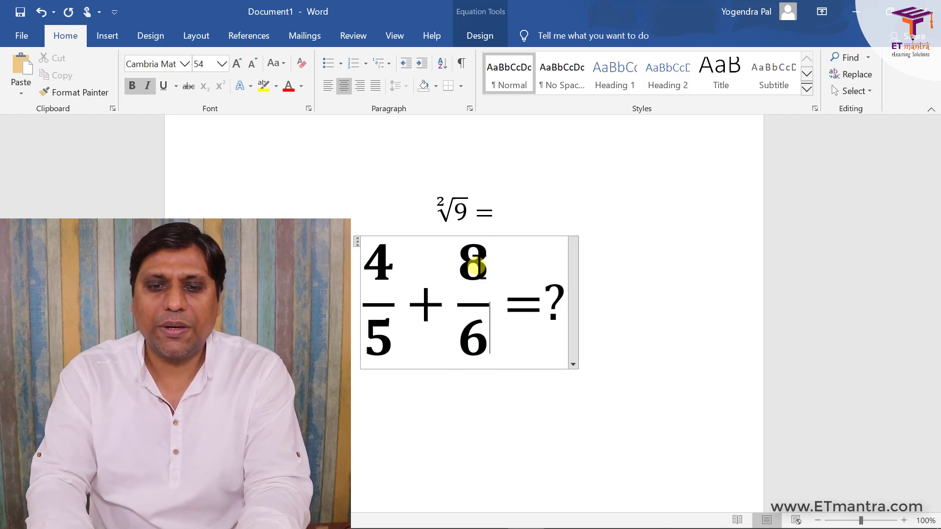
left_click(659, 302)
left_click(659, 301)
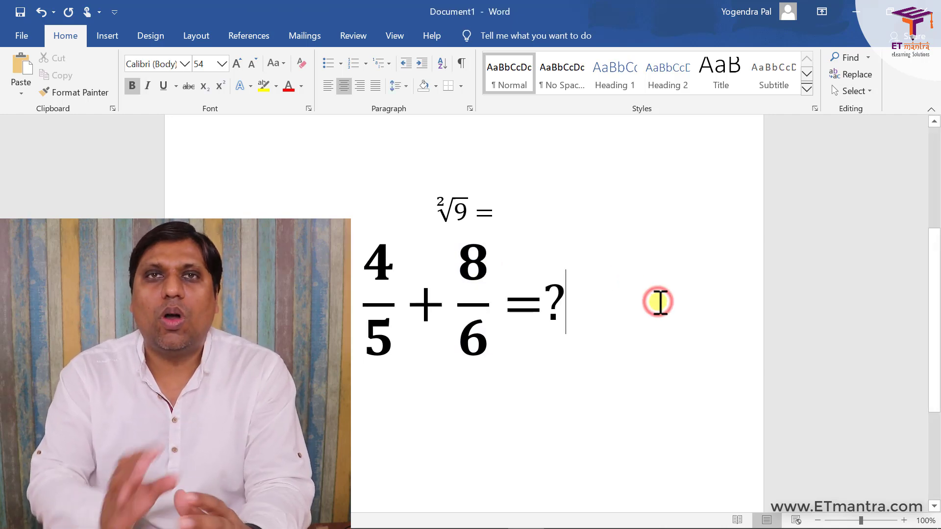